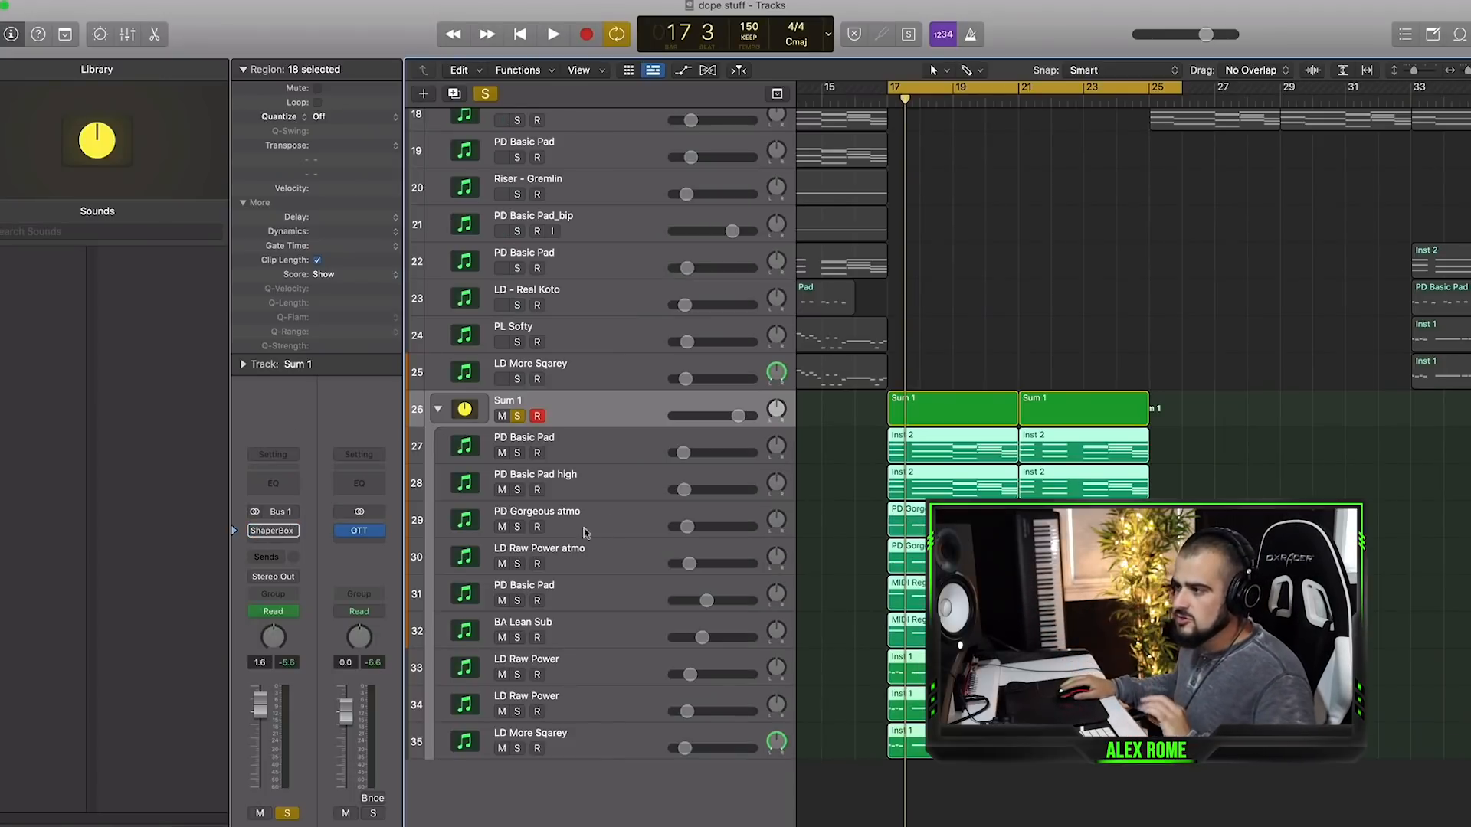
# - Insert the Nicky Romero Kickstart plug-in after ShaperBox on the Sum 1 stack and close its window
pyautogui.click(282, 542)
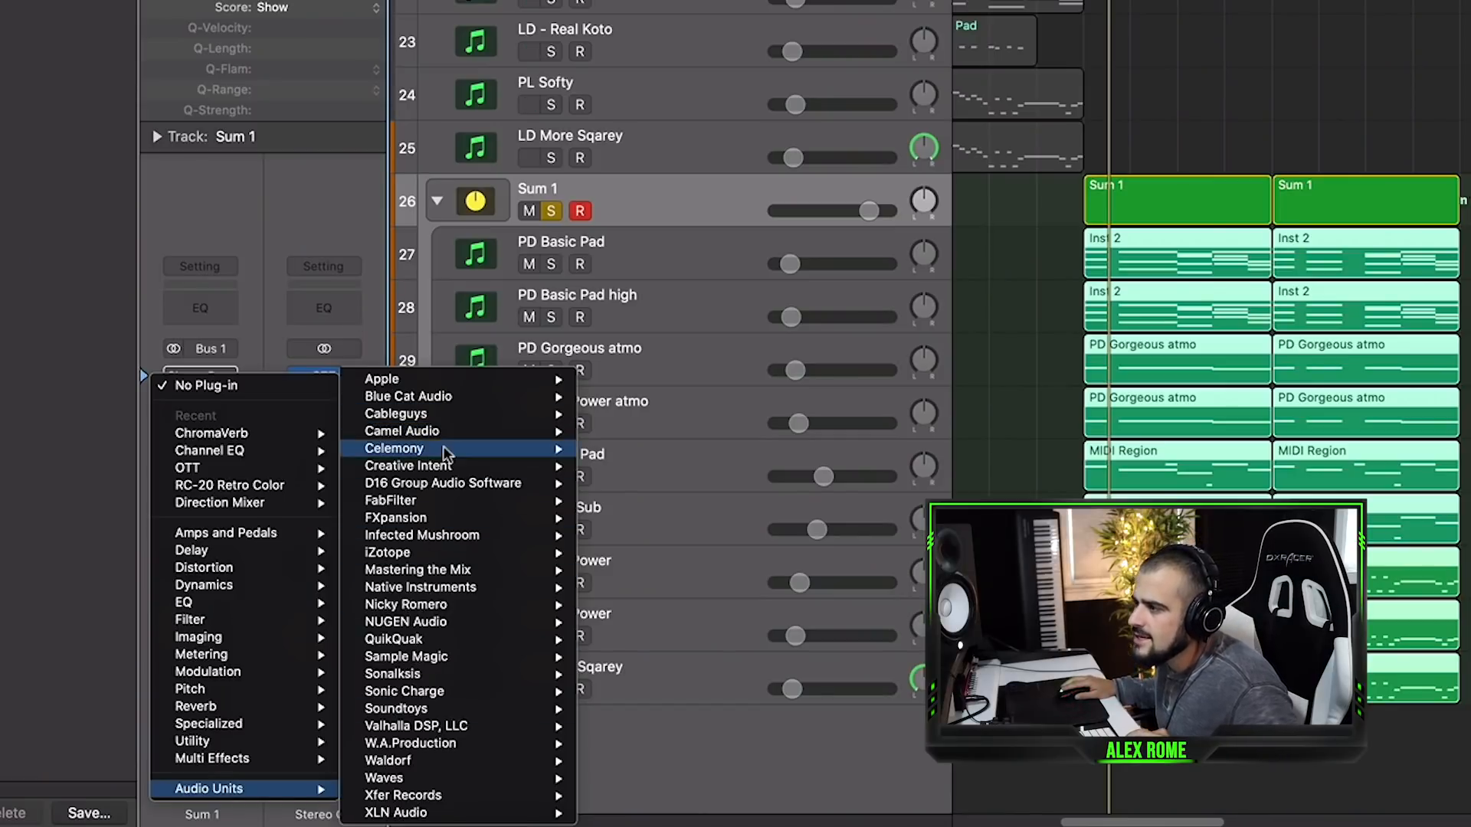
pyautogui.moveTo(433, 652)
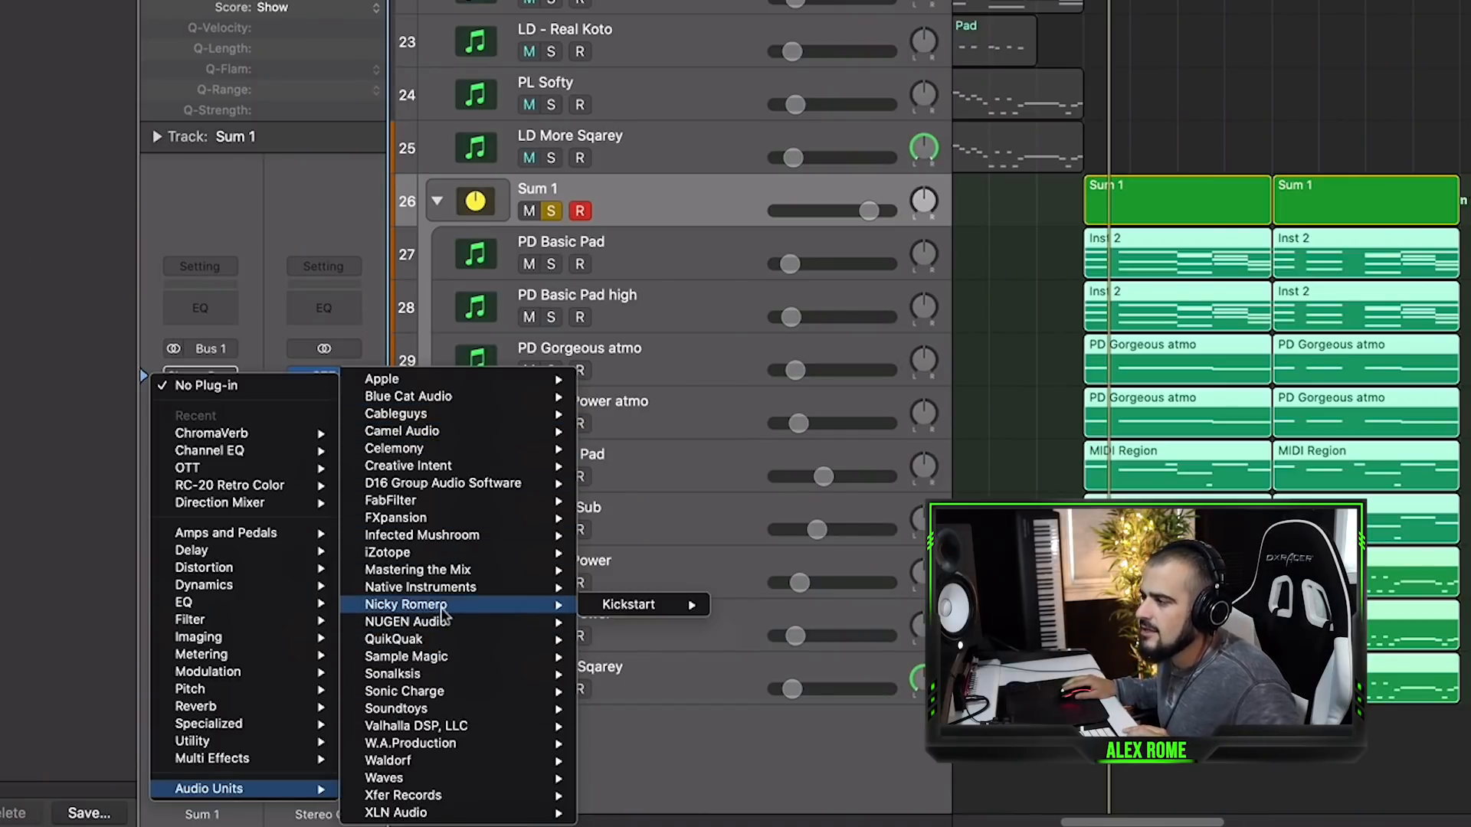
pyautogui.click(674, 605)
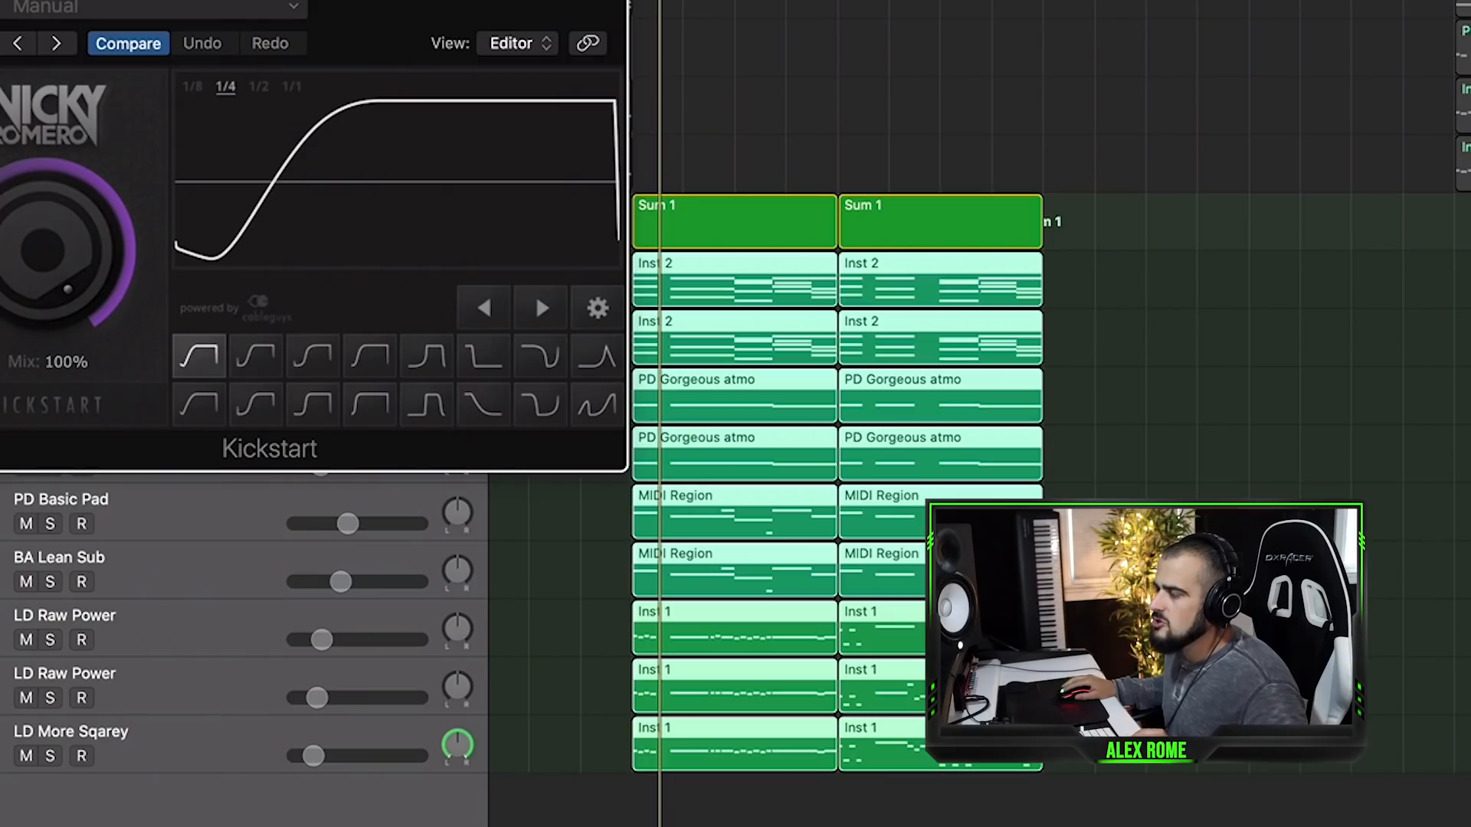
pyautogui.press('super+w')
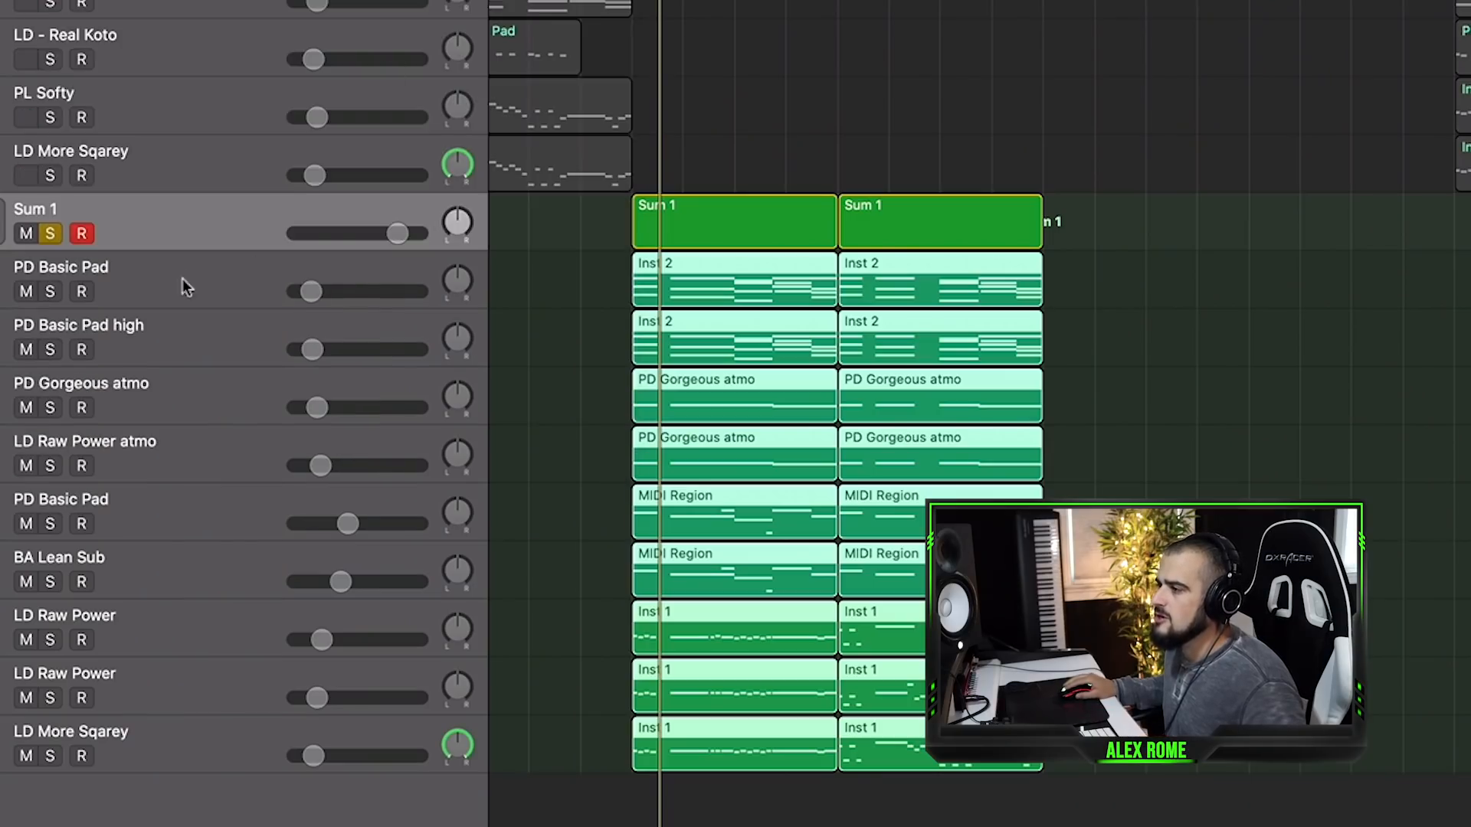
# - Play back the soloed Sum 1 stack to hear it with Kickstart
pyautogui.press('space')
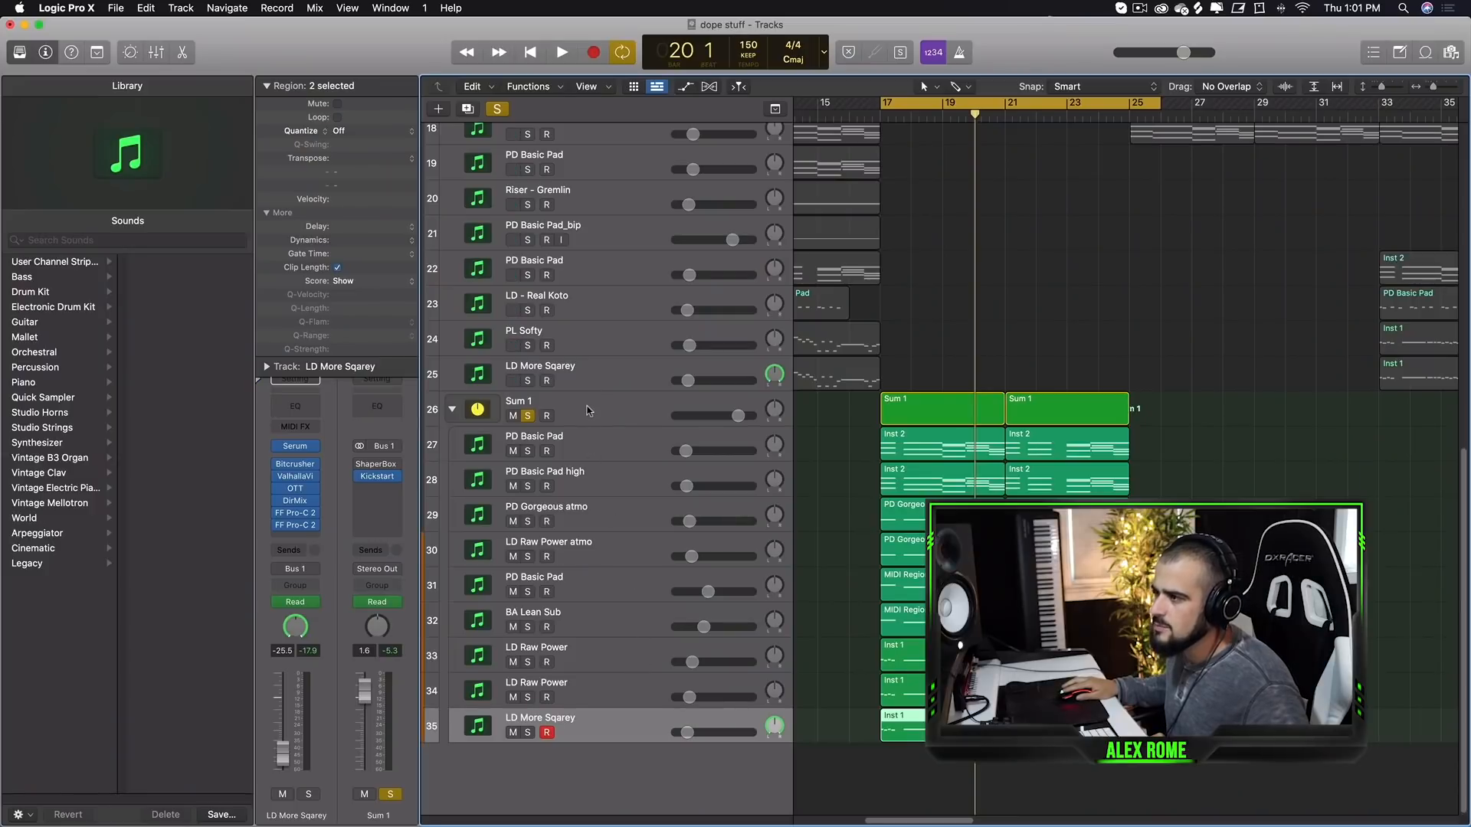
pyautogui.click(588, 410)
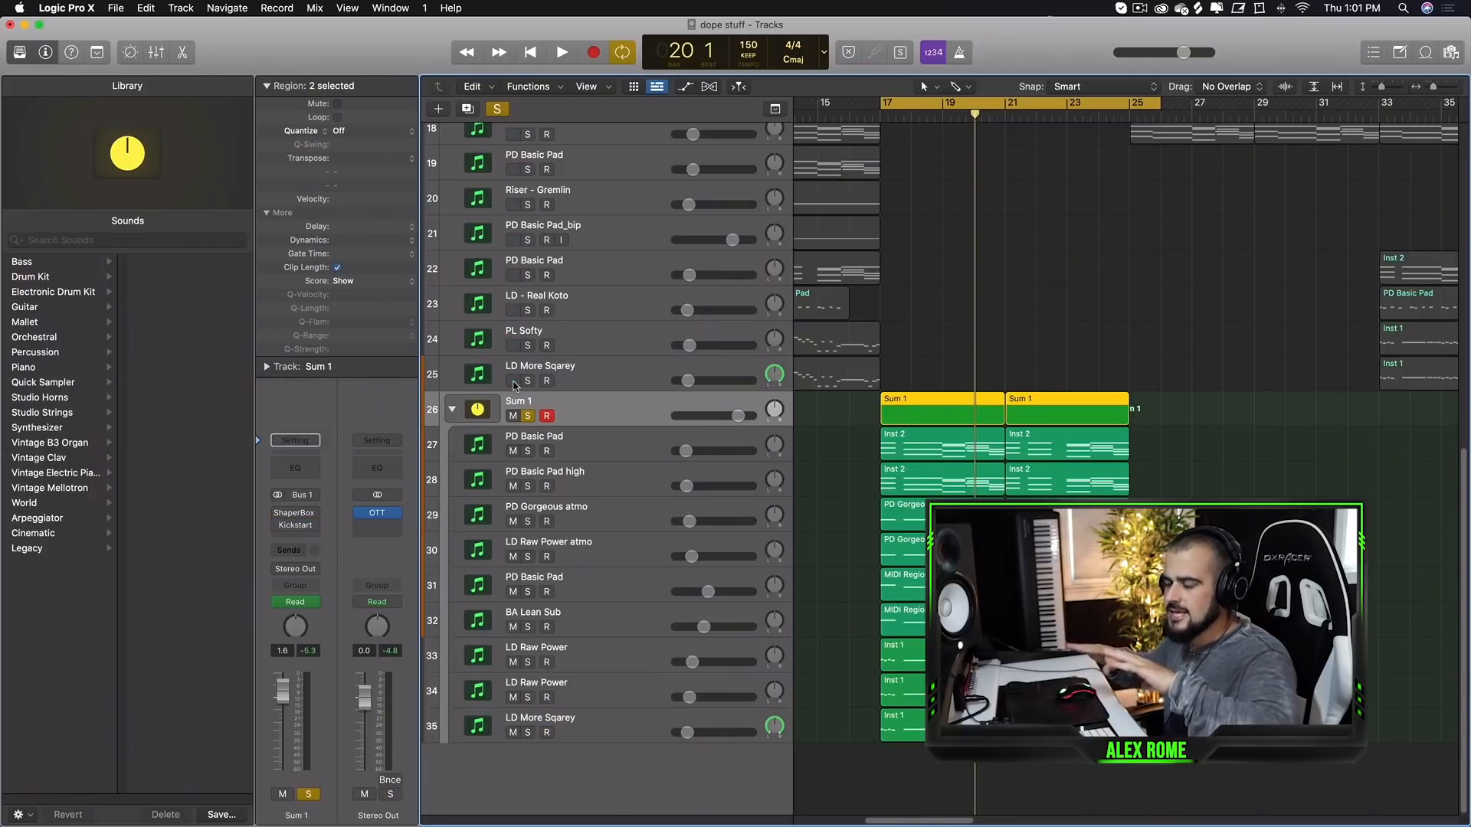
pyautogui.press('space')
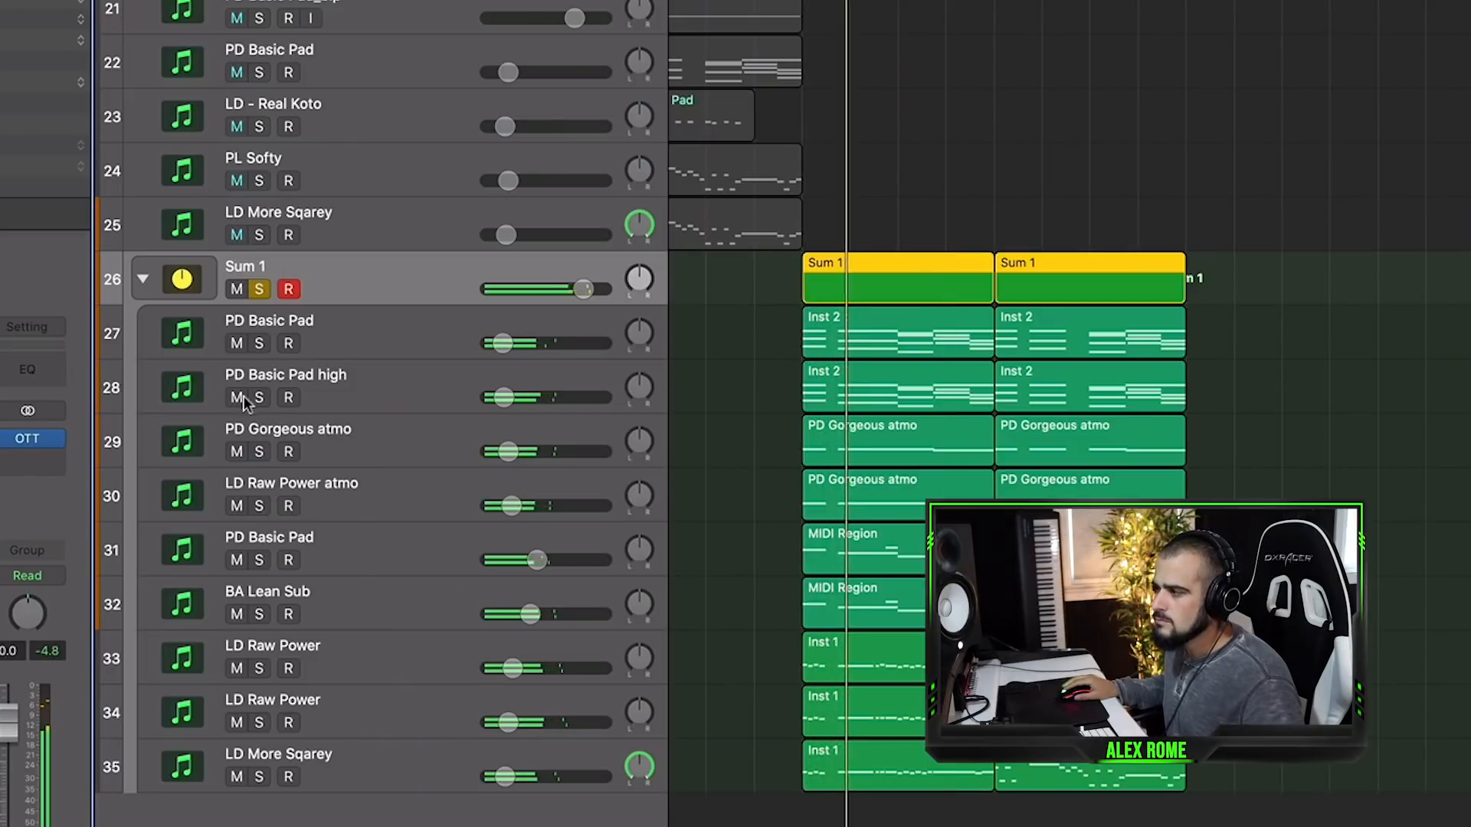
pyautogui.press('space')
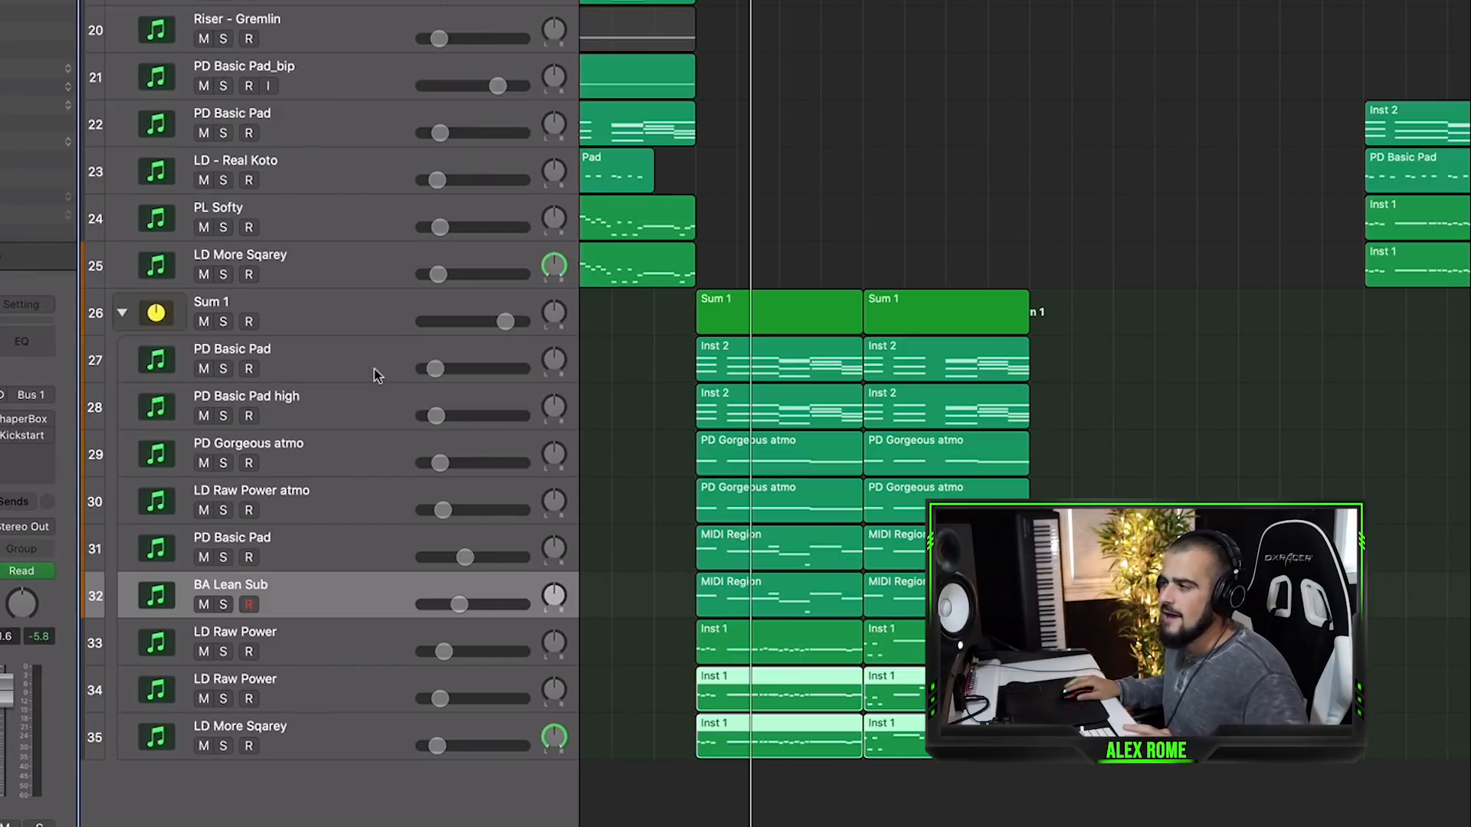
pyautogui.click(374, 361)
pyautogui.click(366, 406)
pyautogui.click(346, 458)
pyautogui.click(340, 494)
pyautogui.click(333, 563)
pyautogui.click(329, 582)
pyautogui.click(329, 644)
pyautogui.click(331, 701)
pyautogui.click(322, 733)
pyautogui.click(327, 694)
pyautogui.click(327, 646)
pyautogui.click(319, 705)
pyautogui.click(318, 730)
pyautogui.click(314, 590)
pyautogui.click(323, 553)
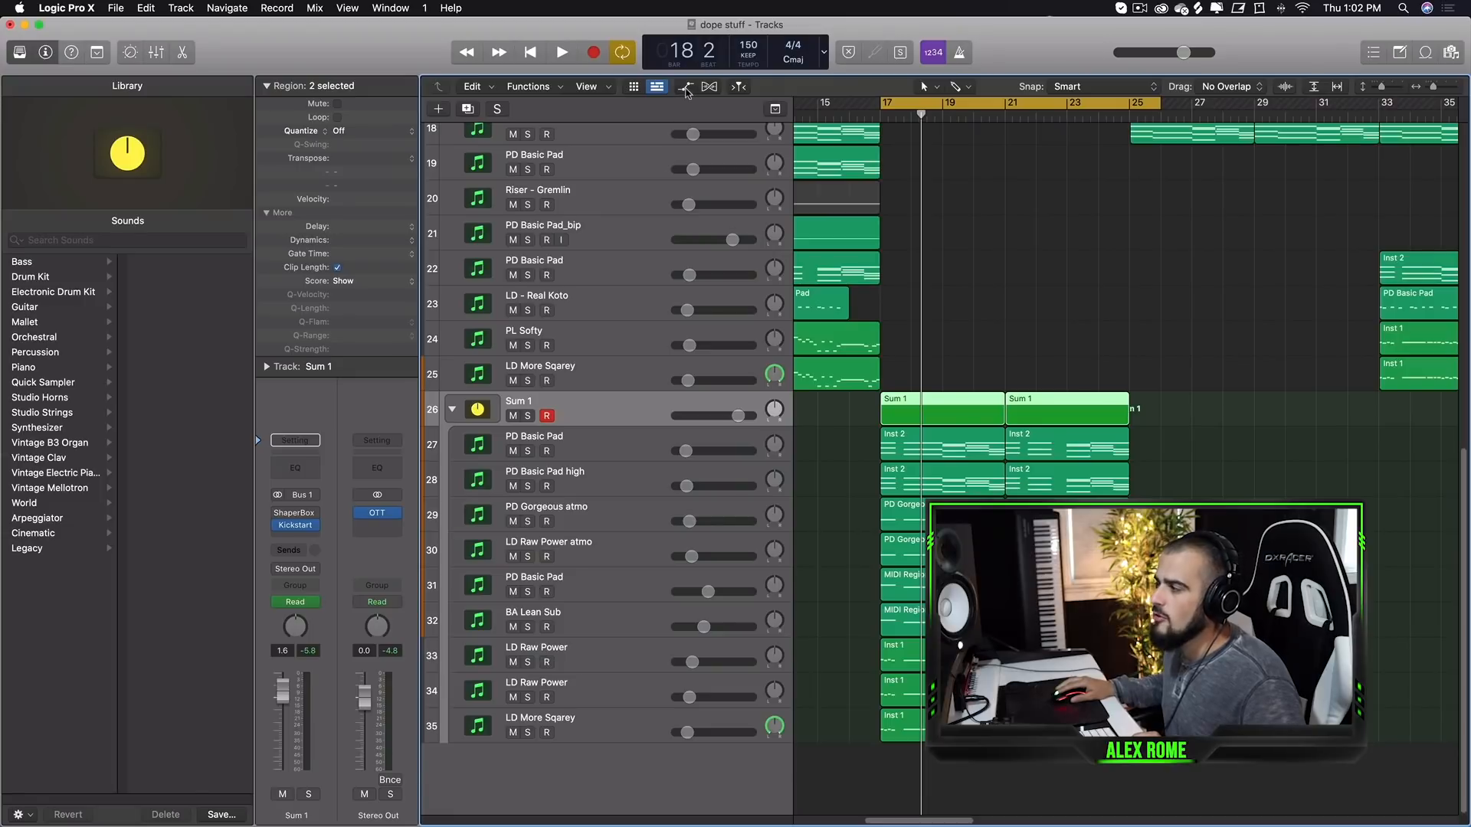
# - Show track automation and set the Sum 1 lane to Kickstart's Loop Length parameter
pyautogui.click(686, 88)
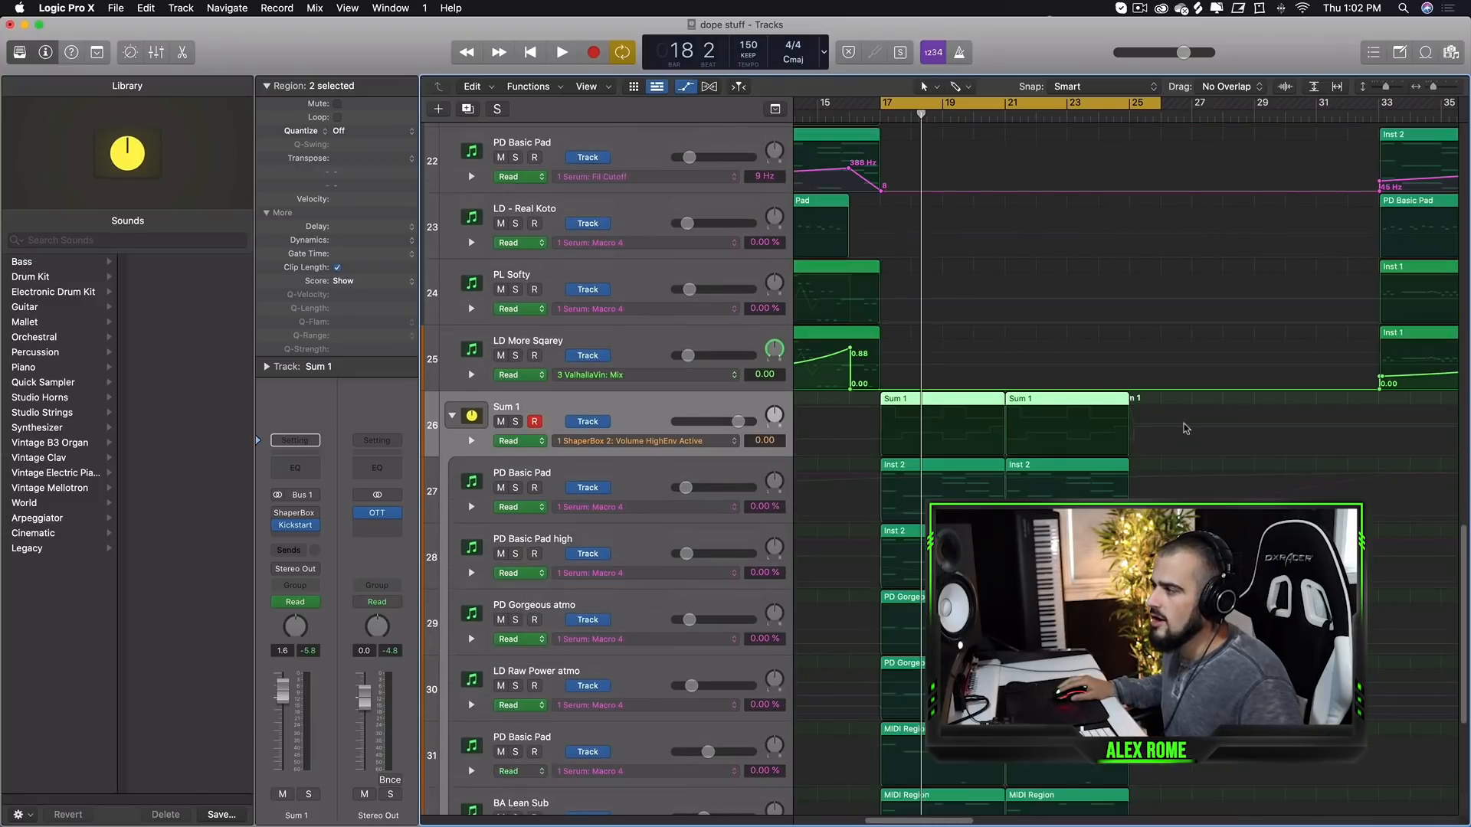
pyautogui.press('space')
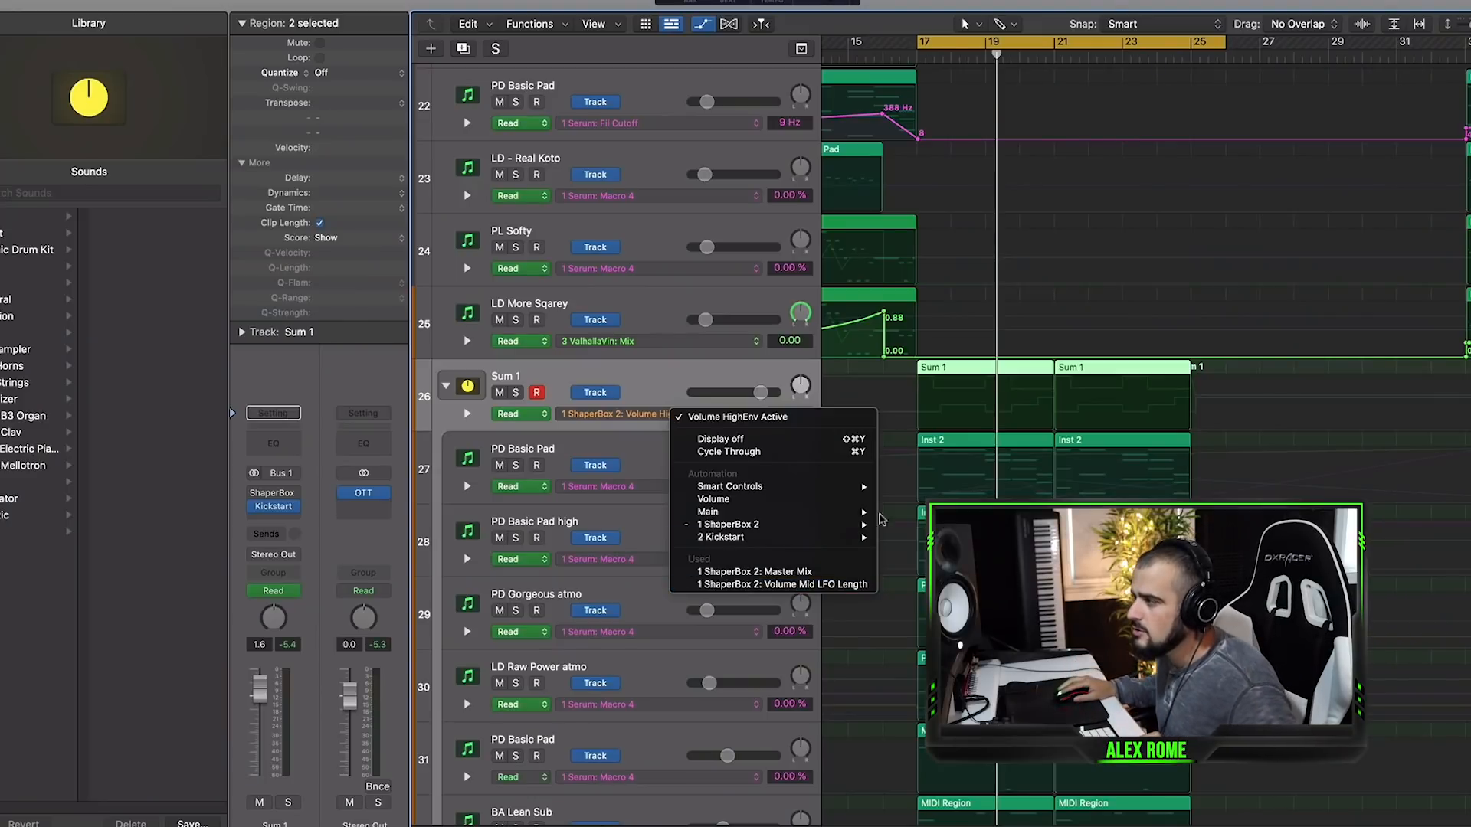
pyautogui.moveTo(863, 537)
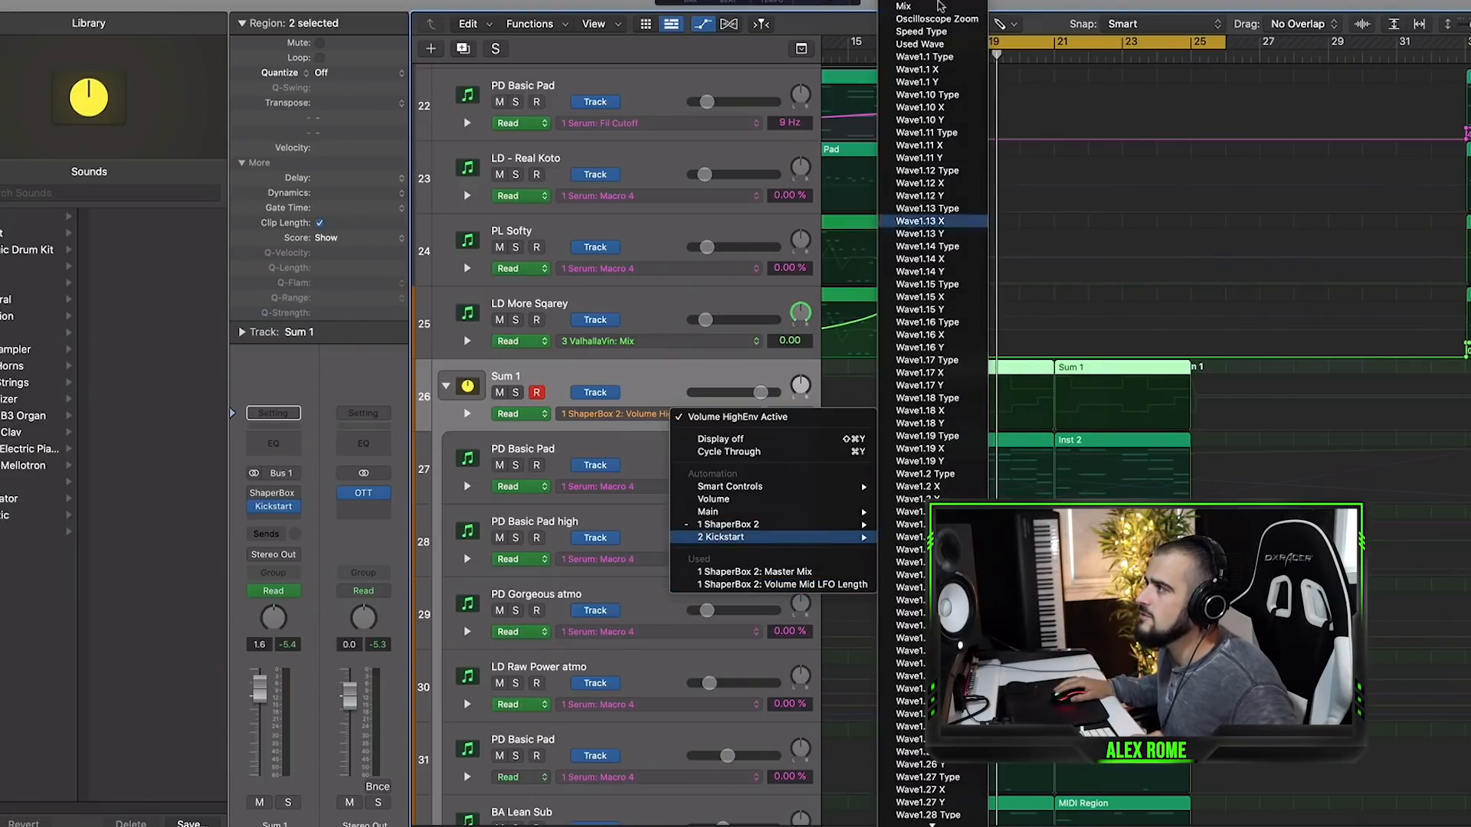
pyautogui.click(926, 0)
pyautogui.press('super+Right')
pyautogui.press('super+Right')
pyautogui.press('super+Right')
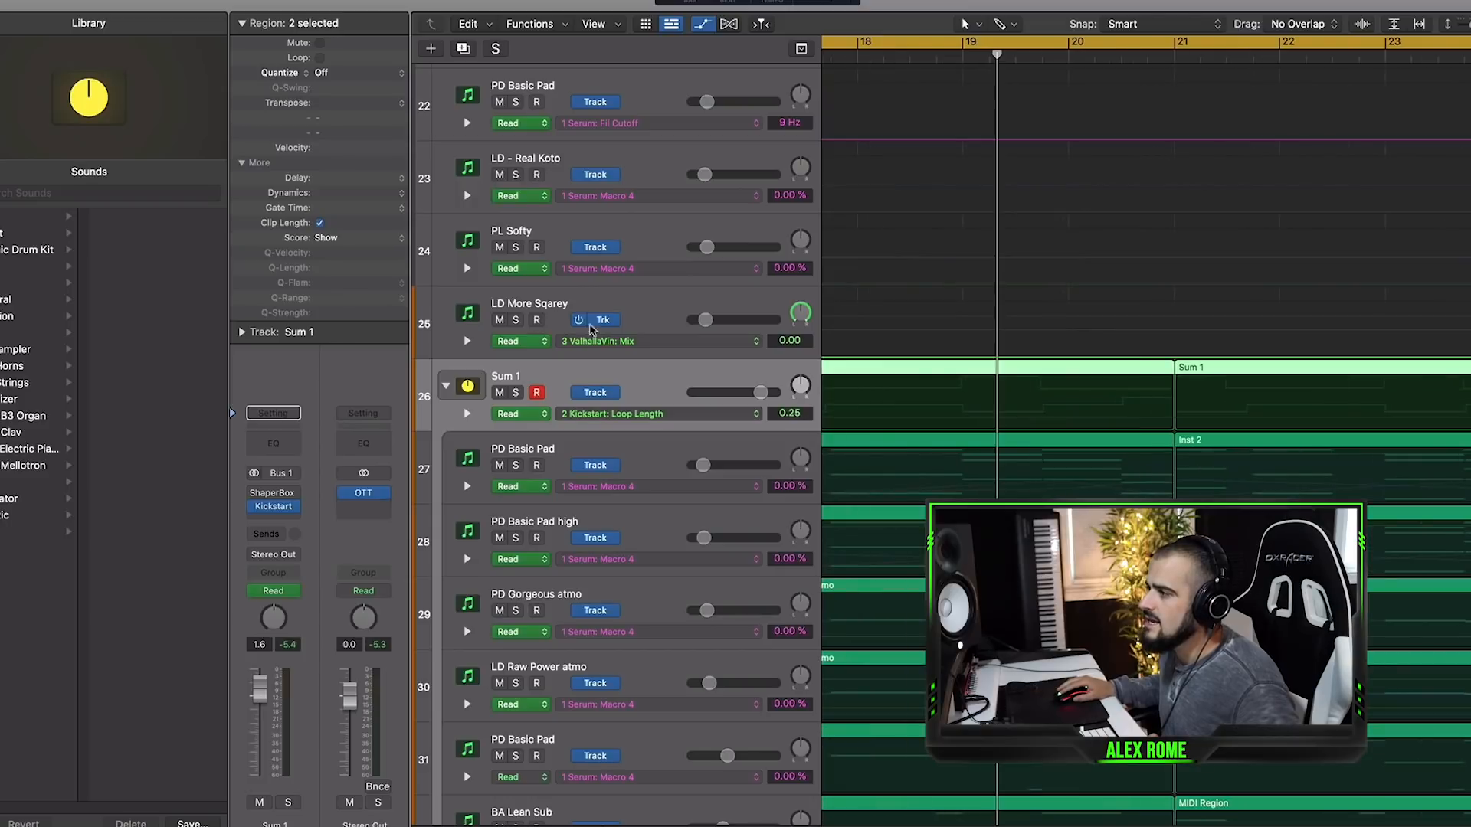
# - Set the Loop Length automation to 0.05 from bar 17 on the soloed Sum 1 stack and open Kickstart
pyautogui.hscroll(-5, 833, 406)
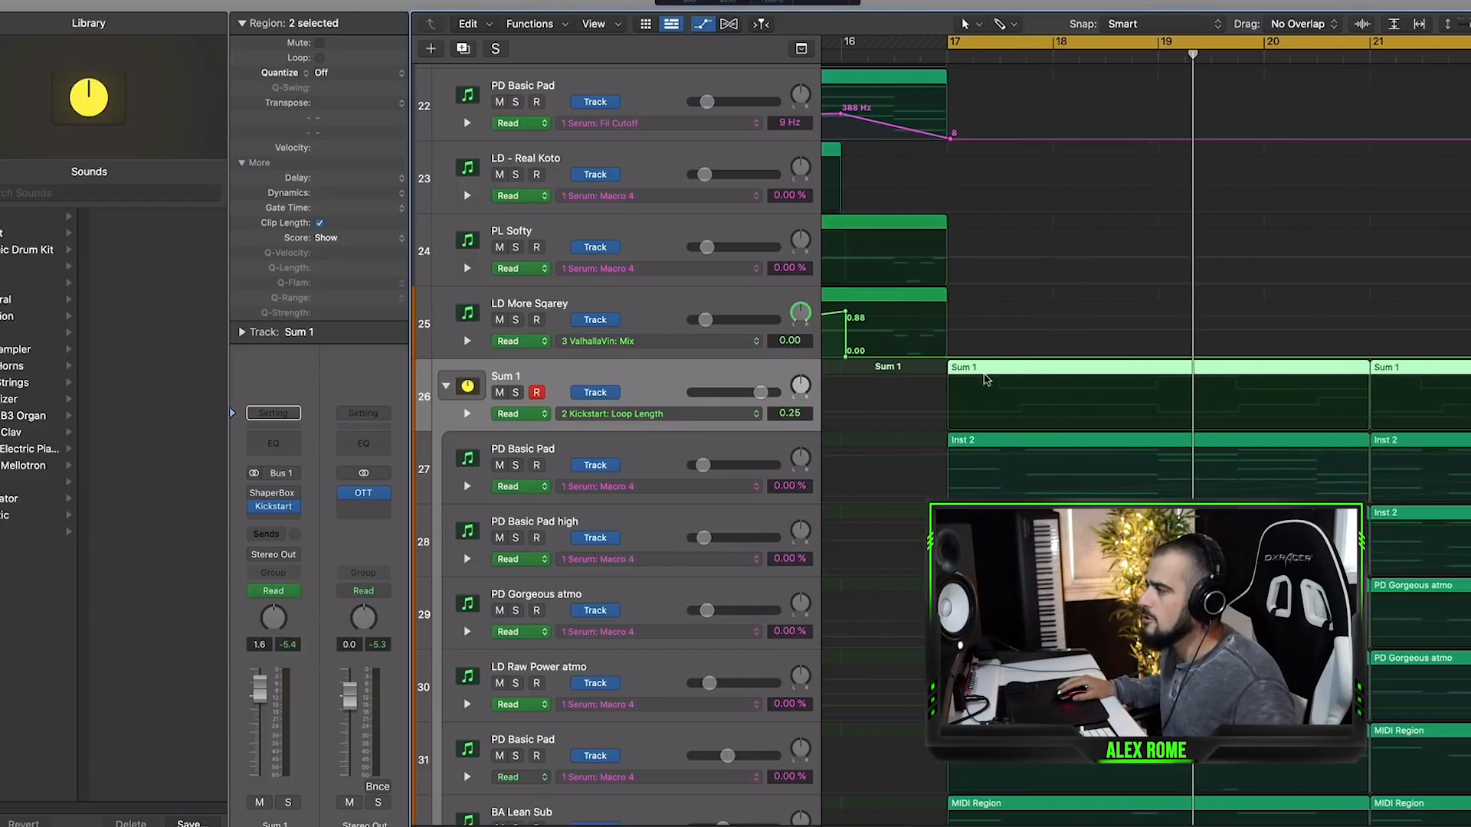
pyautogui.click(949, 418)
pyautogui.moveTo(949, 418)
pyautogui.mouseDown()
pyautogui.moveTo(971, 407)
pyautogui.moveTo(967, 437)
pyautogui.mouseUp()
pyautogui.press('s')
pyautogui.press('space')
pyautogui.click(274, 506)
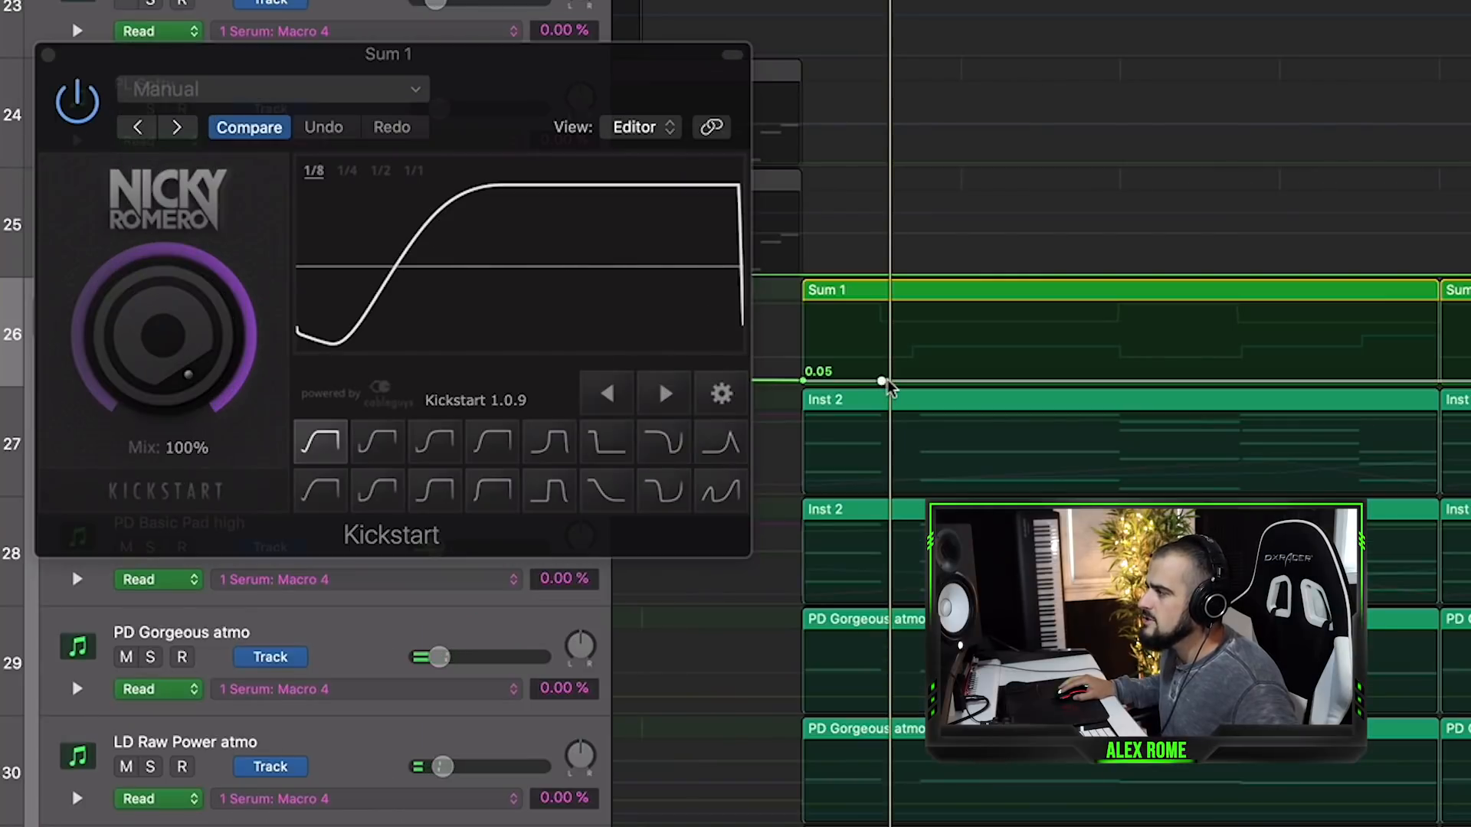
# - Step the Loop Length automation up to 0.37 about half a bar into Sum 1 and down to 0.00 about a bar further on
pyautogui.moveTo(902, 387); pyautogui.dragTo(854, 59)
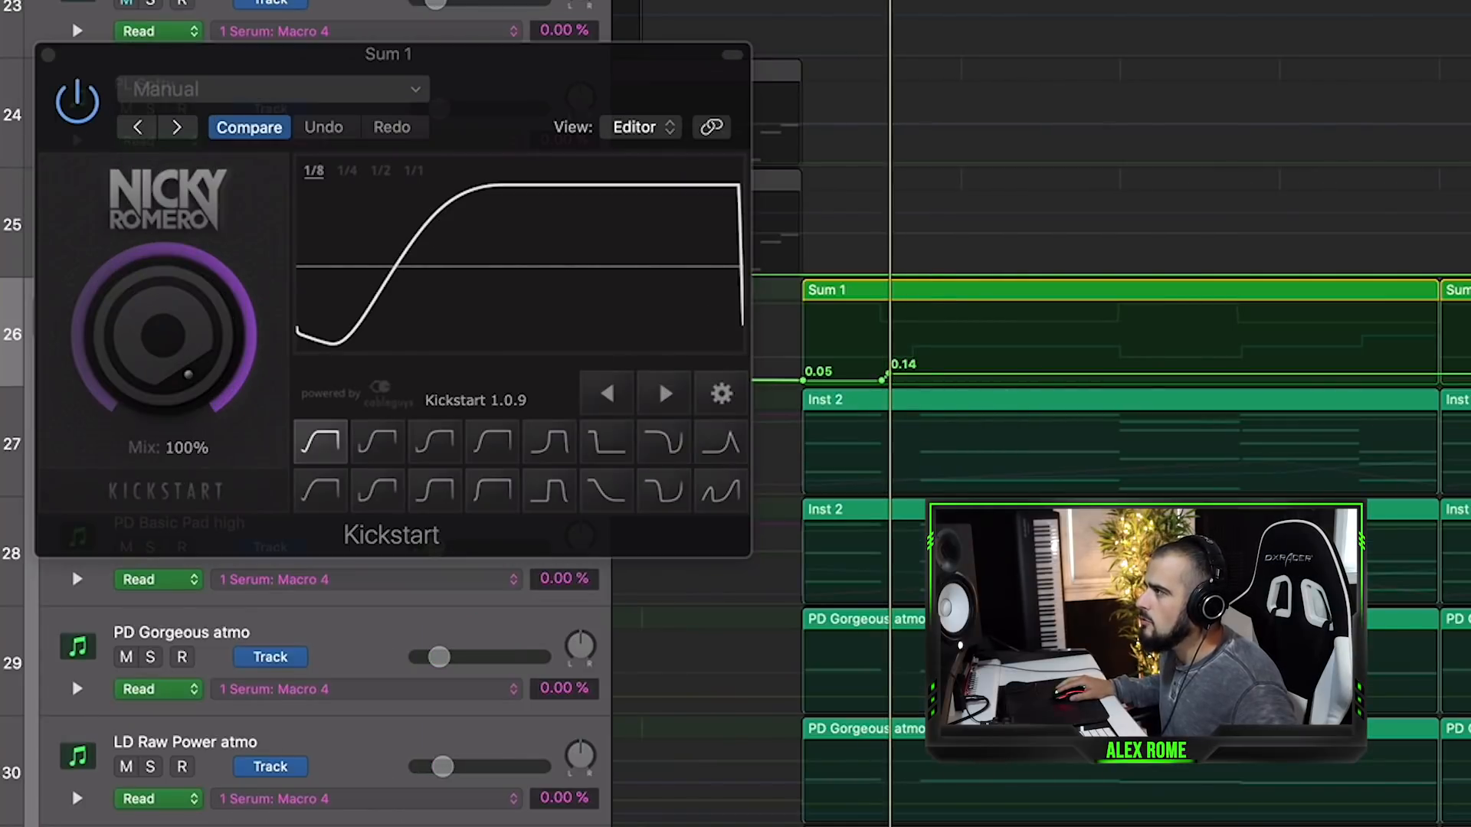
pyautogui.moveTo(963, 381)
pyautogui.mouseDown()
pyautogui.moveTo(958, 367)
pyautogui.moveTo(955, 381)
pyautogui.mouseUp()
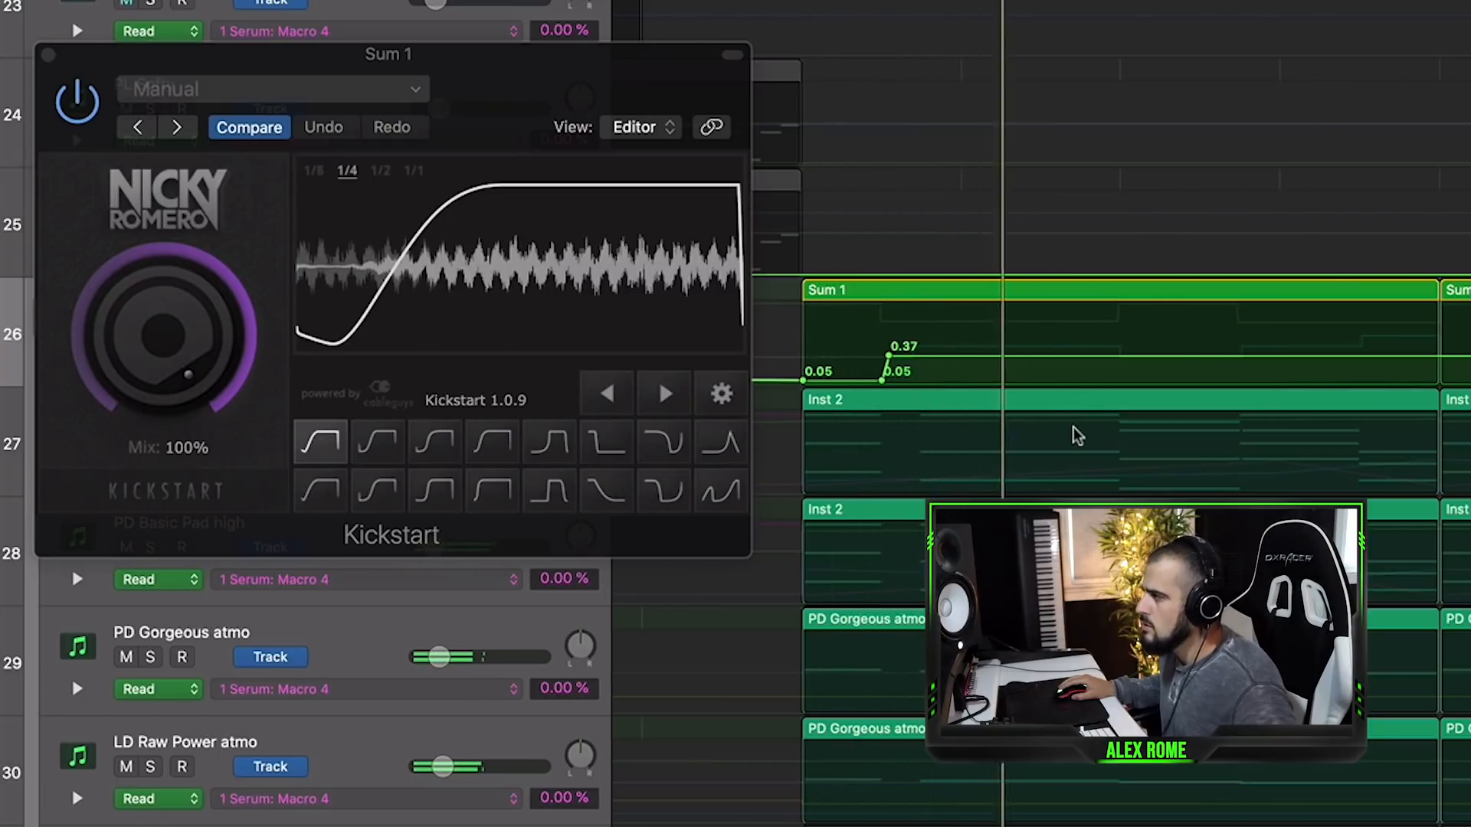
pyautogui.click(1023, 356)
pyautogui.scroll(-3, 1030, 357)
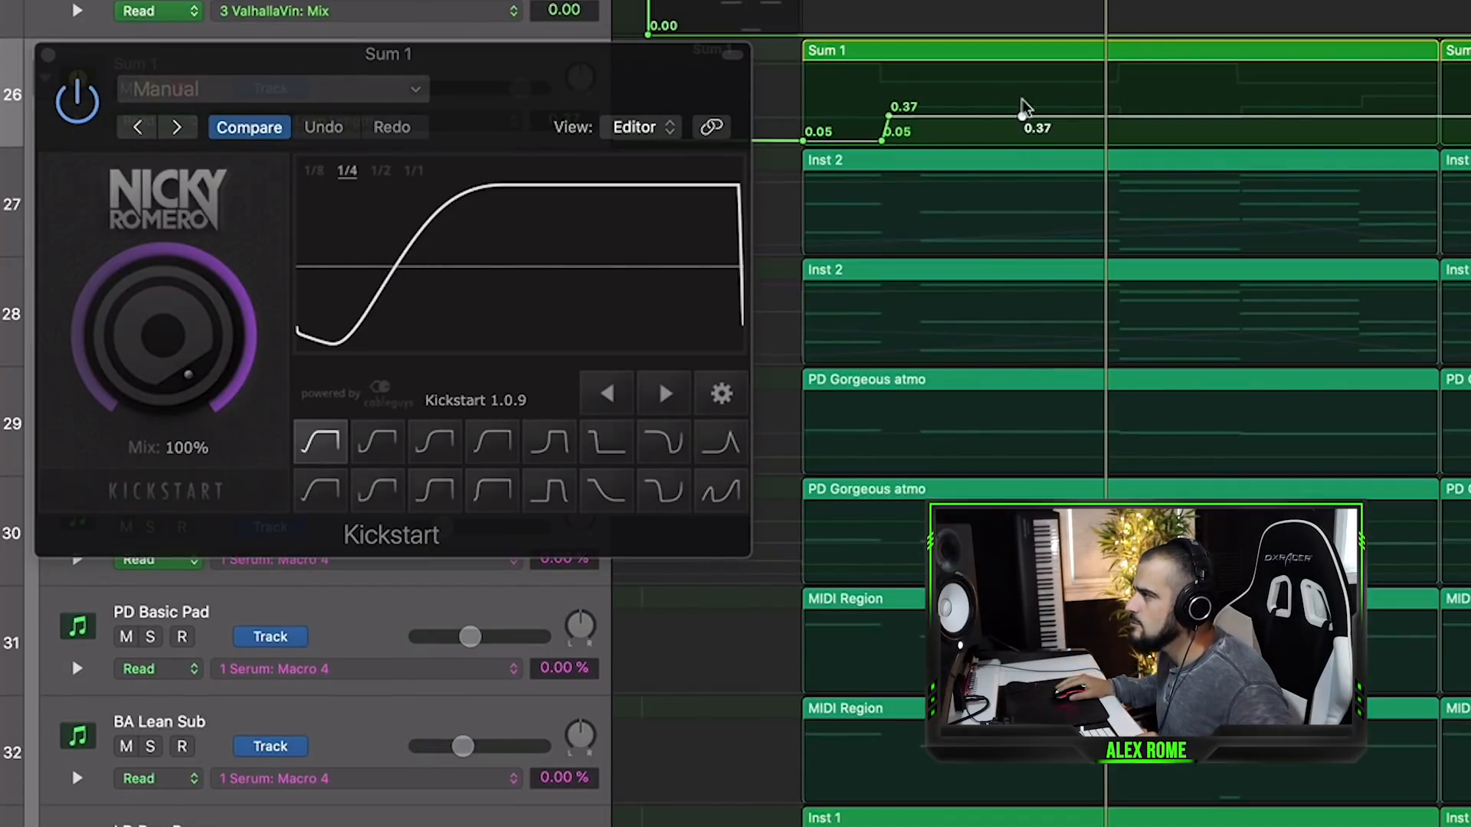
pyautogui.moveTo(1023, 116); pyautogui.dragTo(1043, 117)
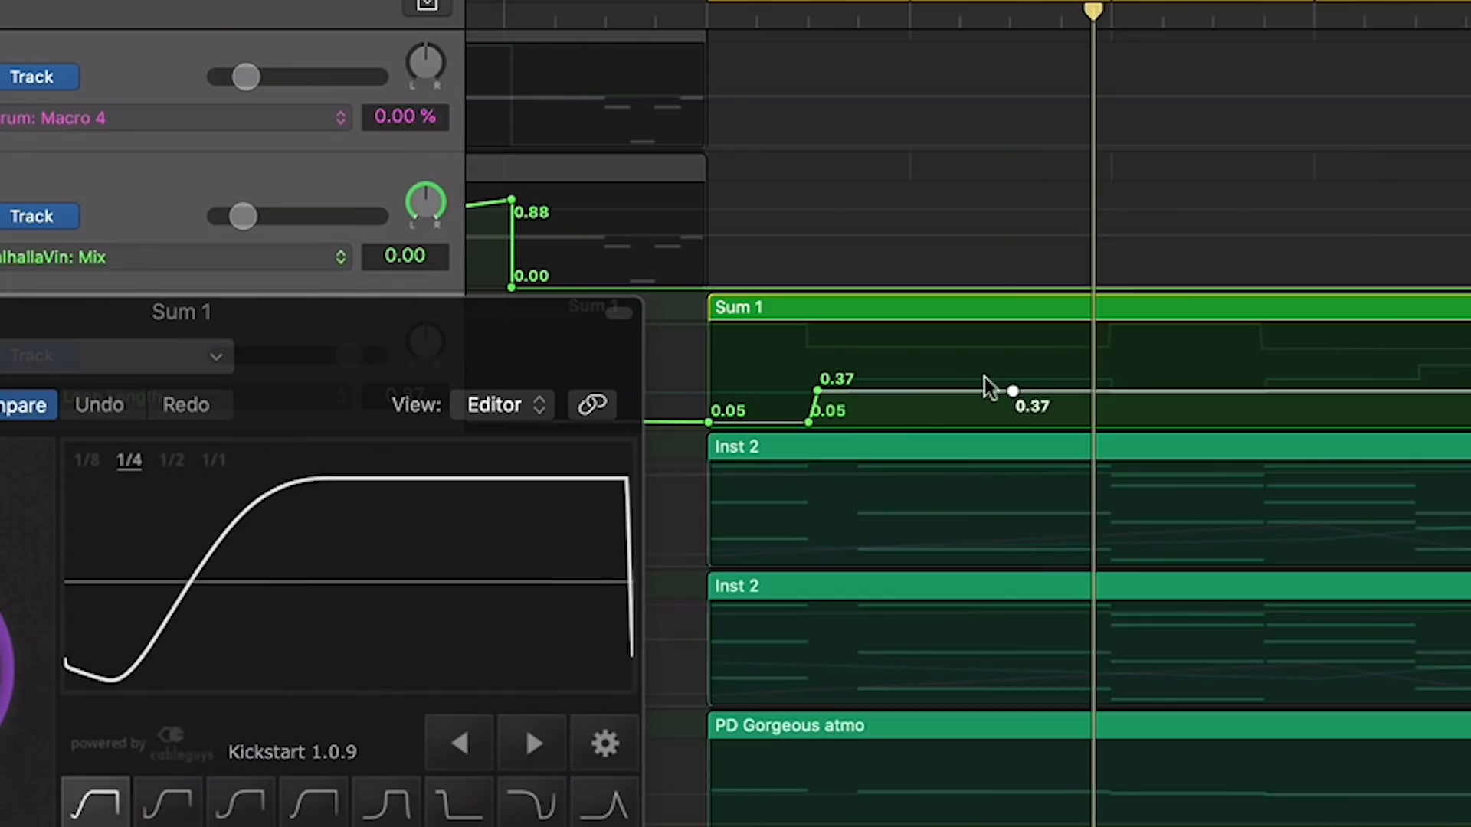
pyautogui.moveTo(1012, 391); pyautogui.dragTo(1009, 424)
pyautogui.click(1018, 424)
pyautogui.click(1200, 228)
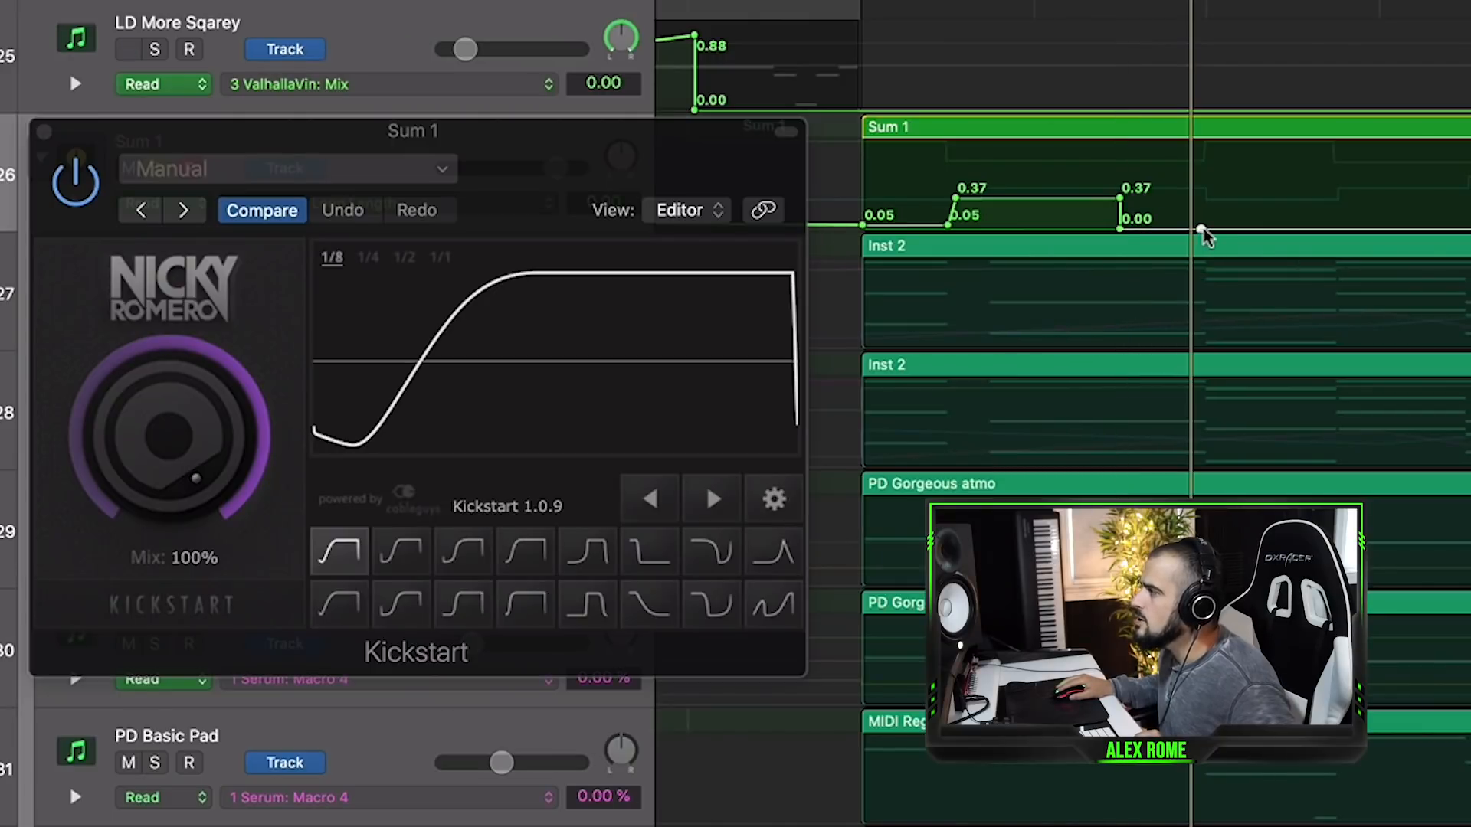
# - Raise the Loop Length automation to 1.00 for the last part of the first Sum 1 region and play it back
pyautogui.press('space')
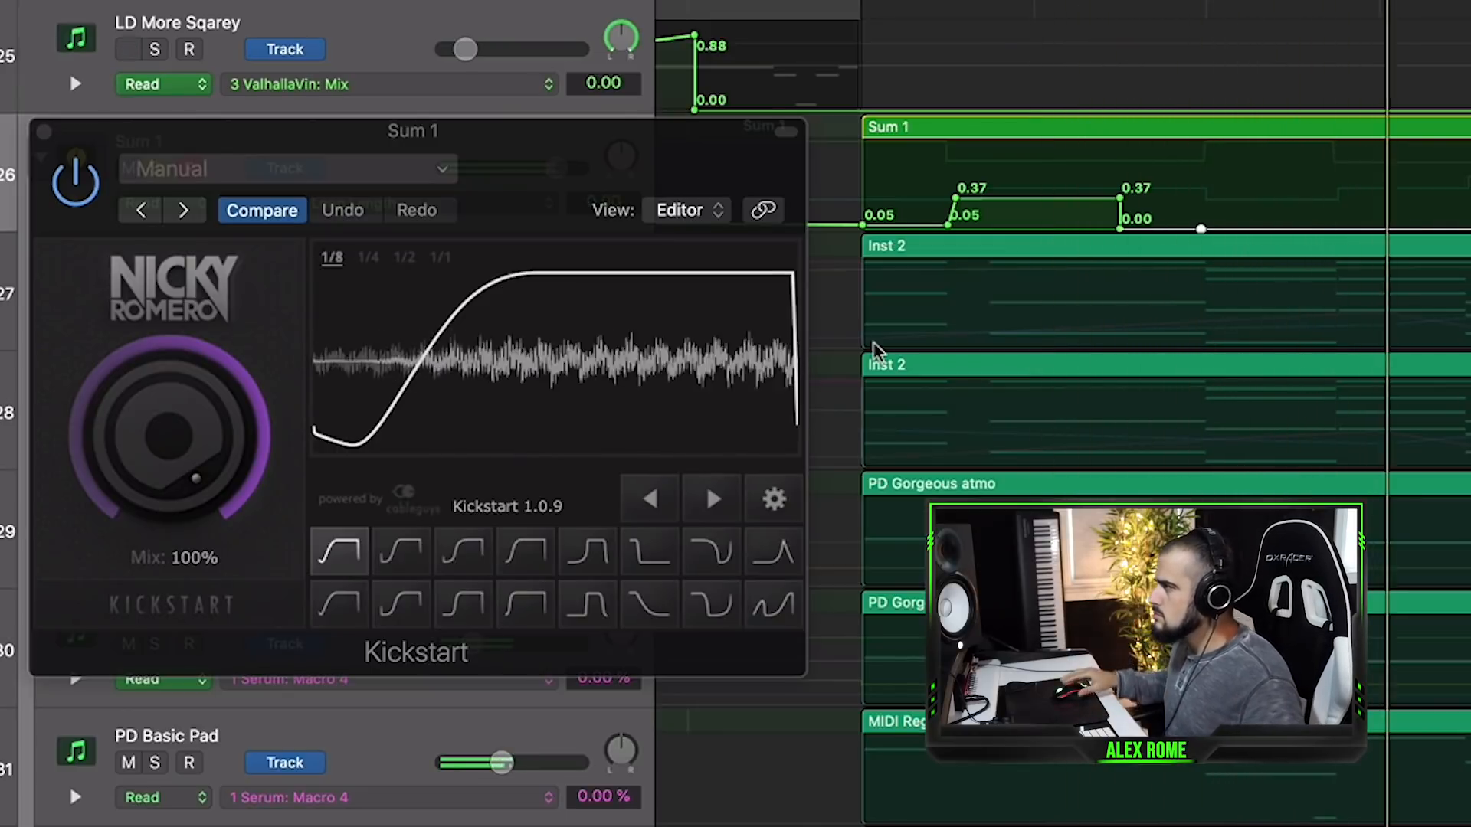
pyautogui.press('space')
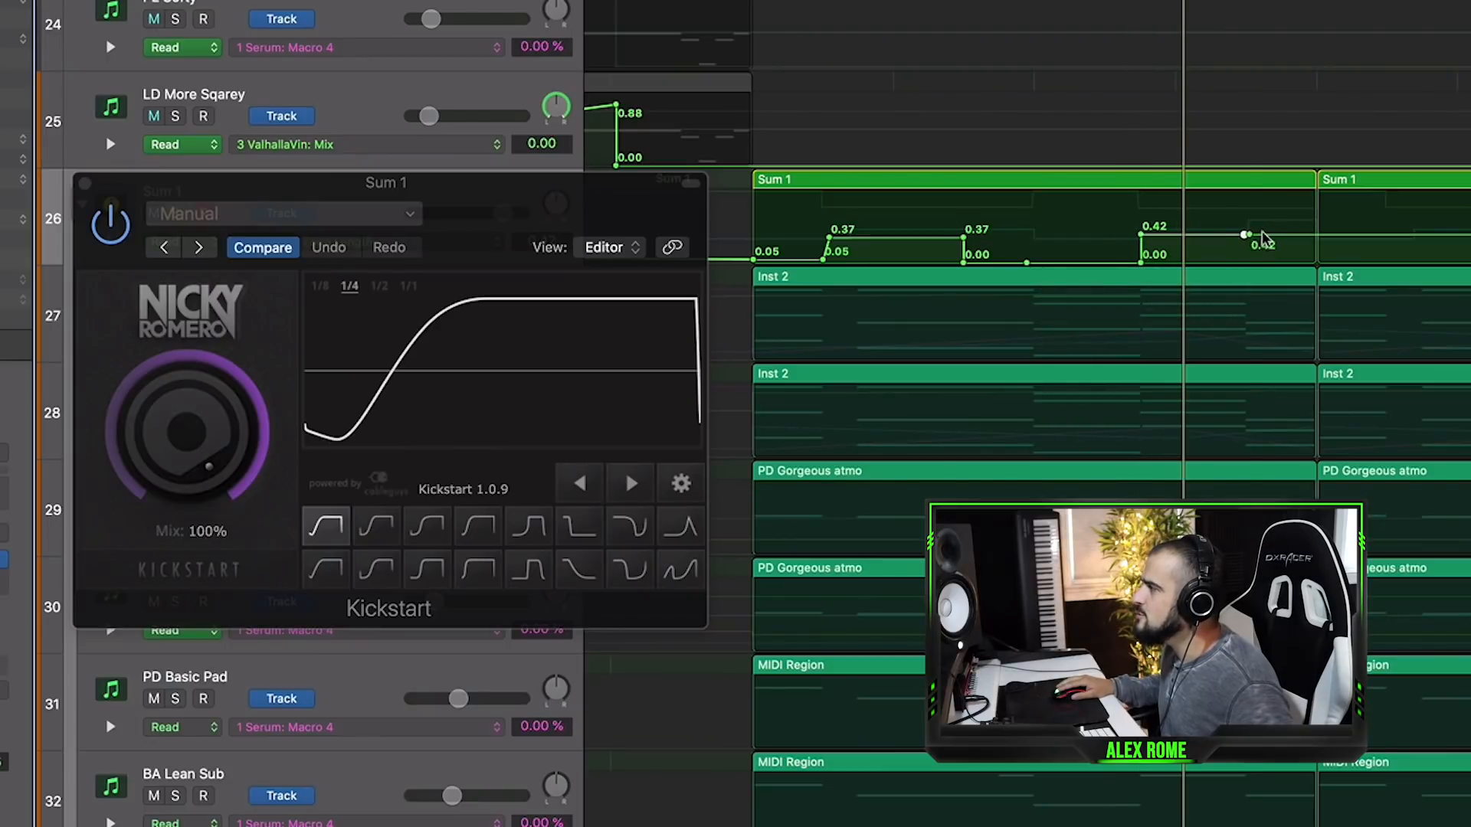
pyautogui.moveTo(1249, 234); pyautogui.dragTo(1248, 196)
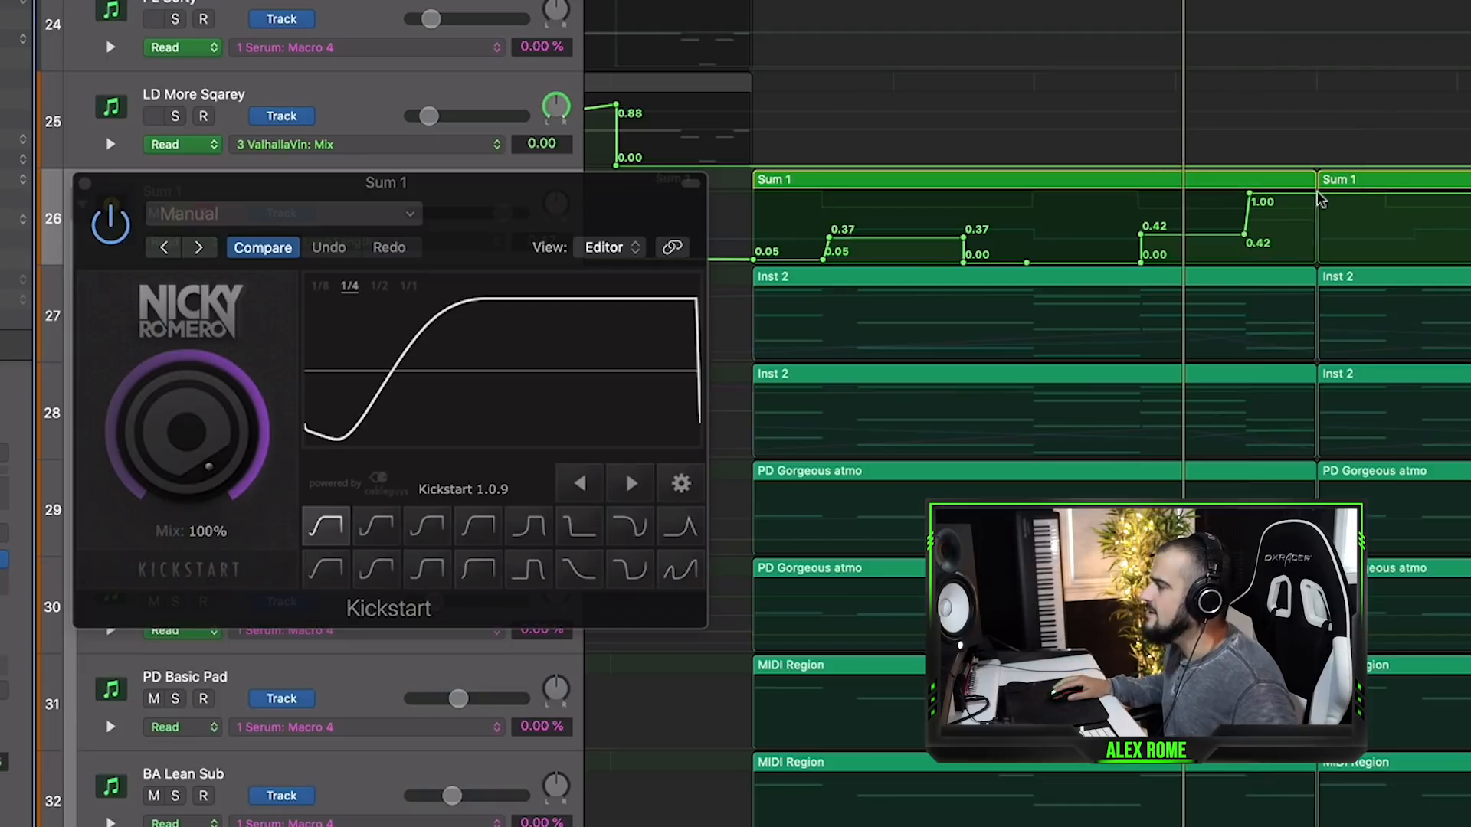
pyautogui.press('space')
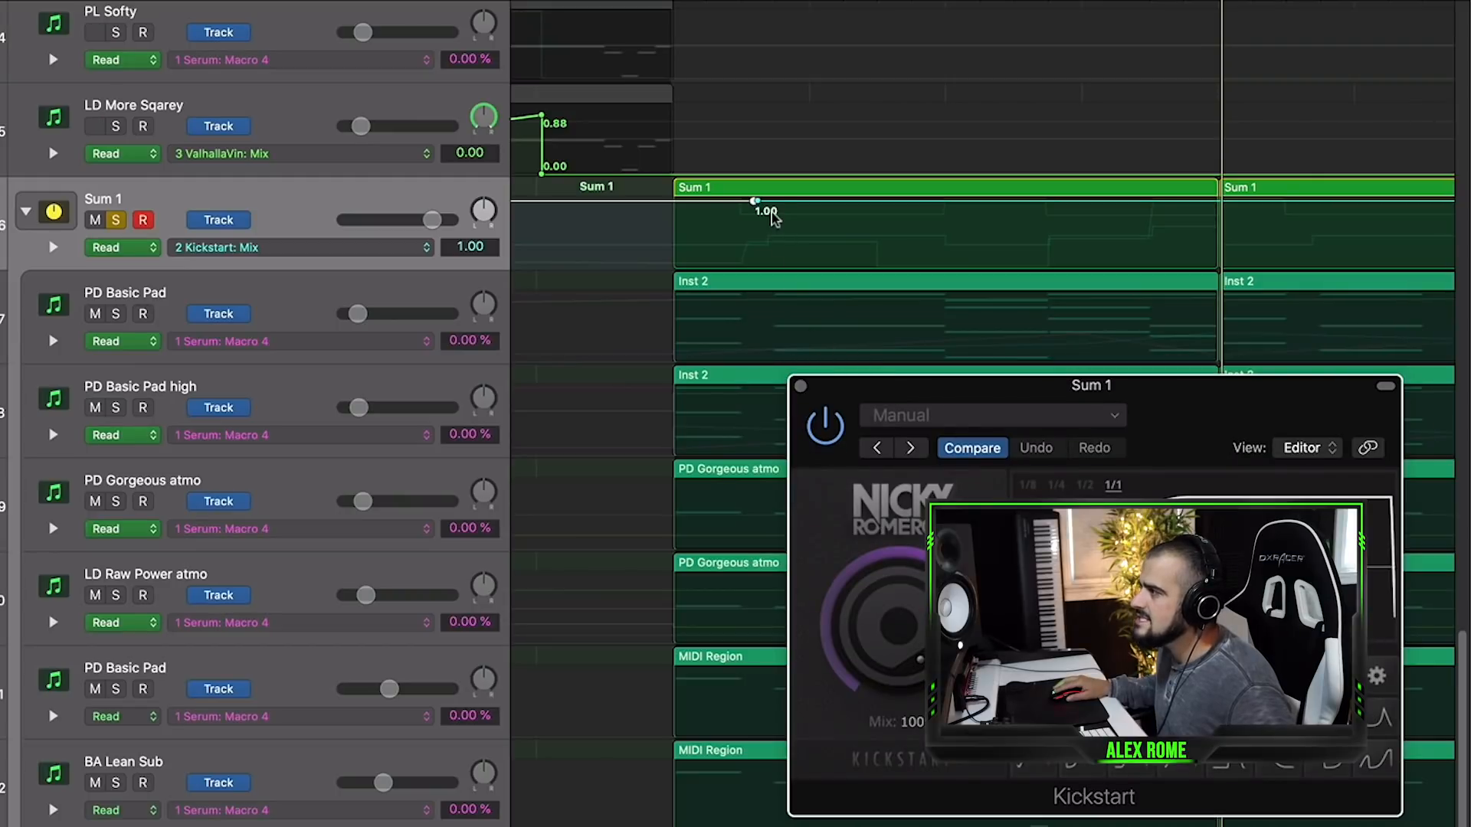
# - Dip Kickstart's Mix automation to 0.50 from about bar 17.5, return it to 1.00 at bar 19, and play back
pyautogui.moveTo(773, 200); pyautogui.dragTo(773, 234)
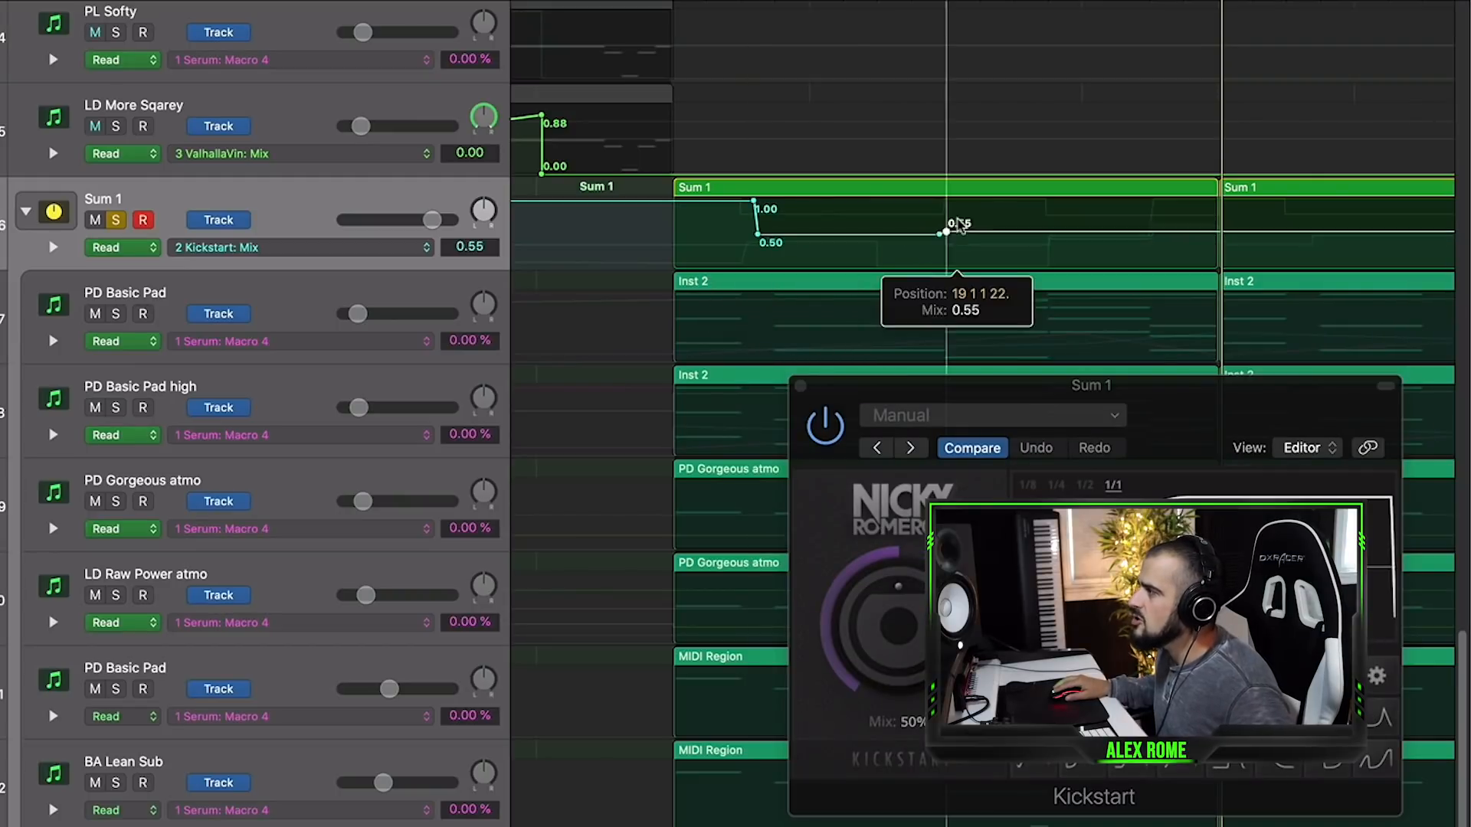
pyautogui.moveTo(959, 230); pyautogui.dragTo(956, 203)
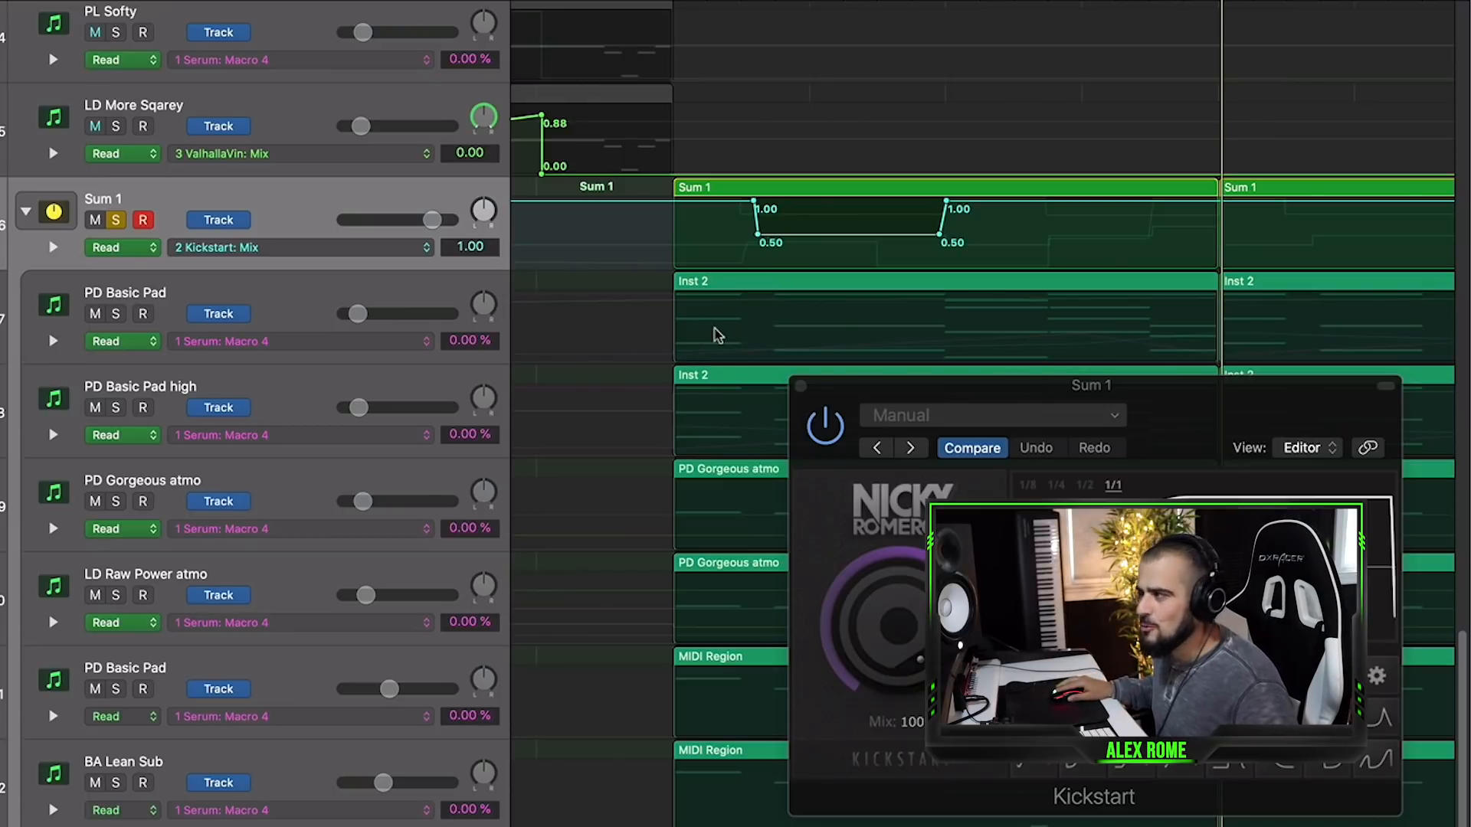
pyautogui.moveTo(875, 387); pyautogui.dragTo(867, 412)
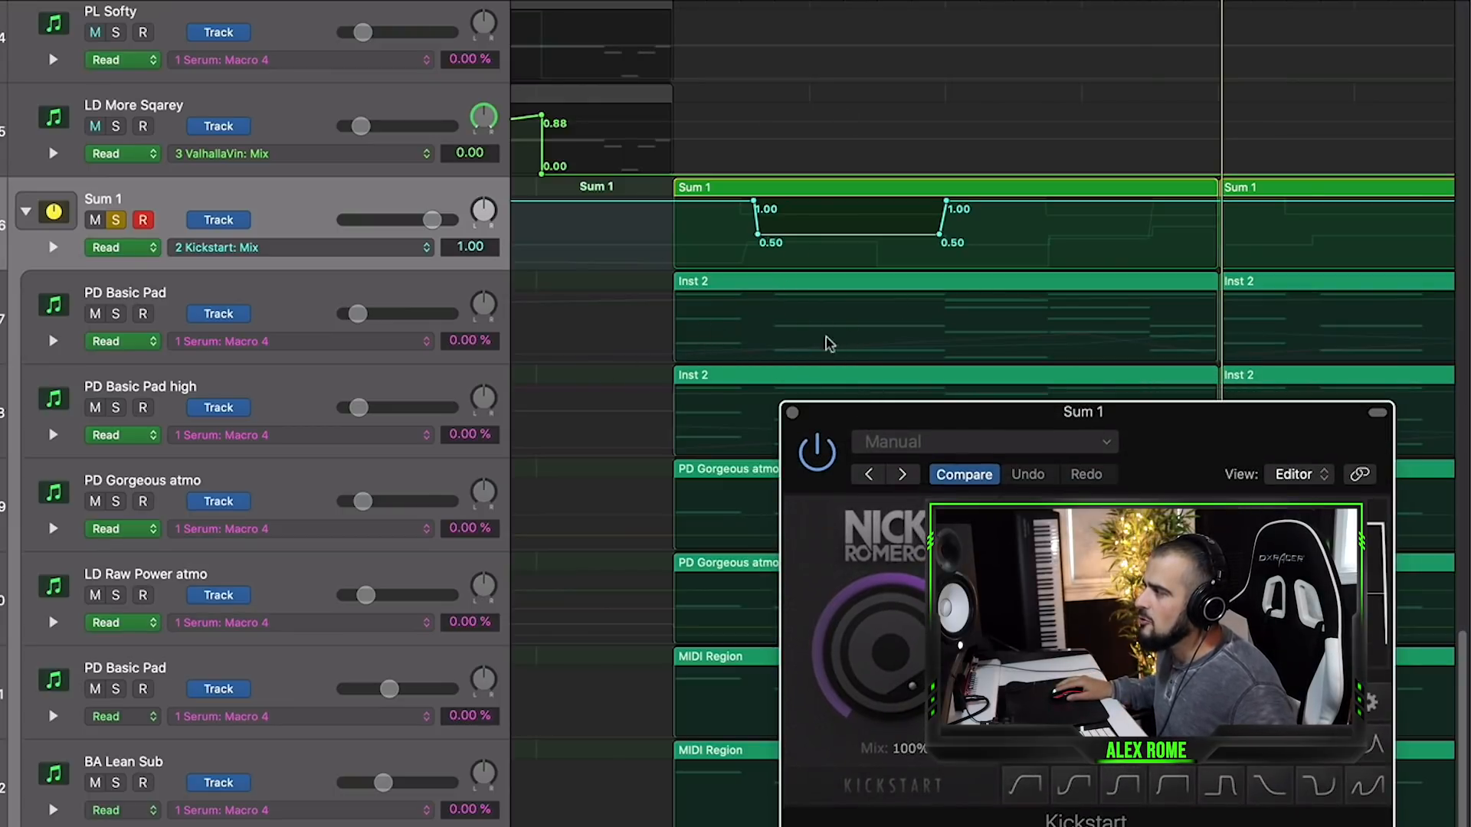
pyautogui.press('space')
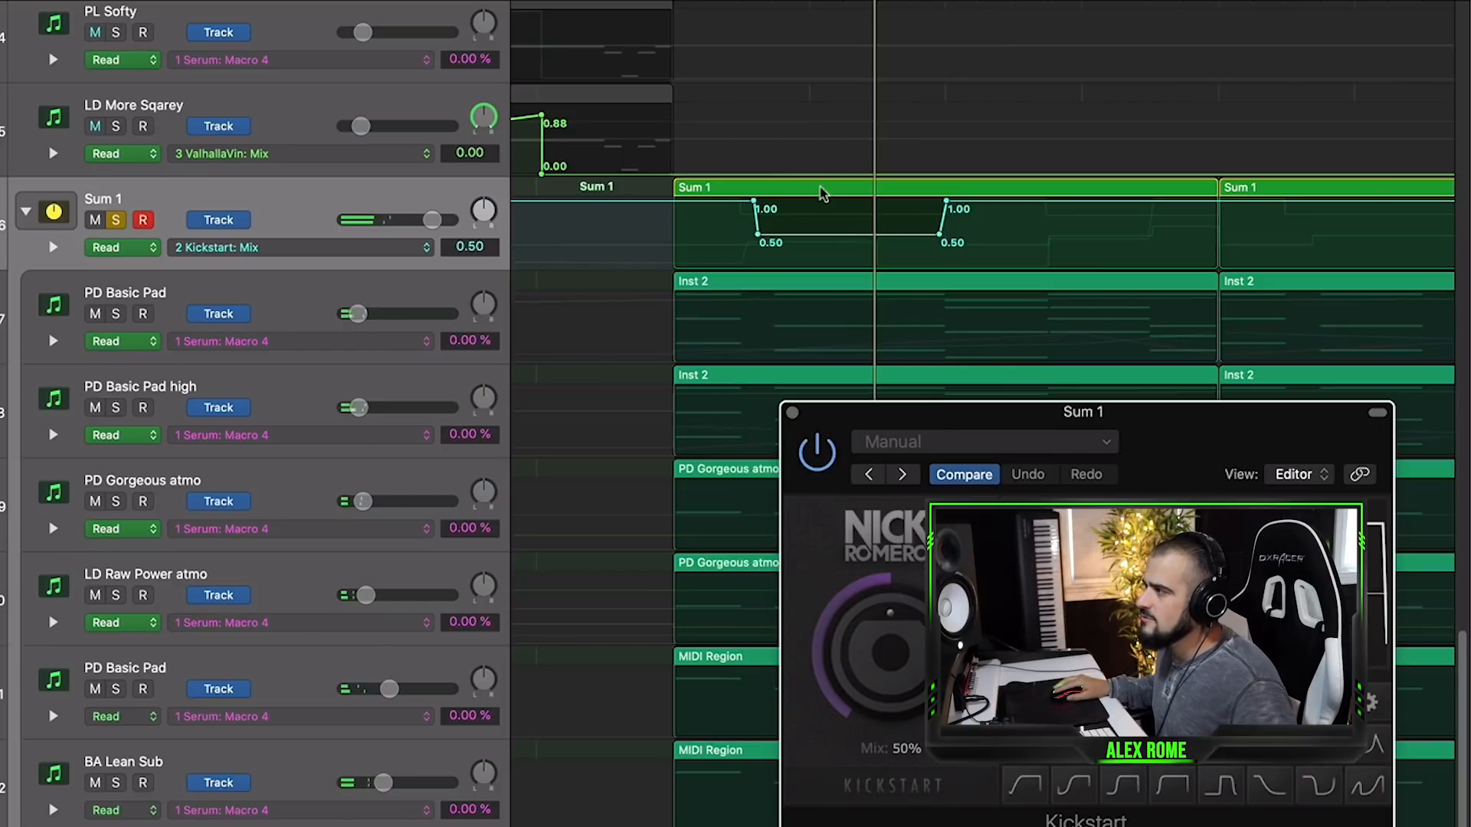
# - Compare the Mix dip with full mix, set it to 0.65, and make both of its edges vertical
pyautogui.moveTo(812, 242); pyautogui.dragTo(813, 200)
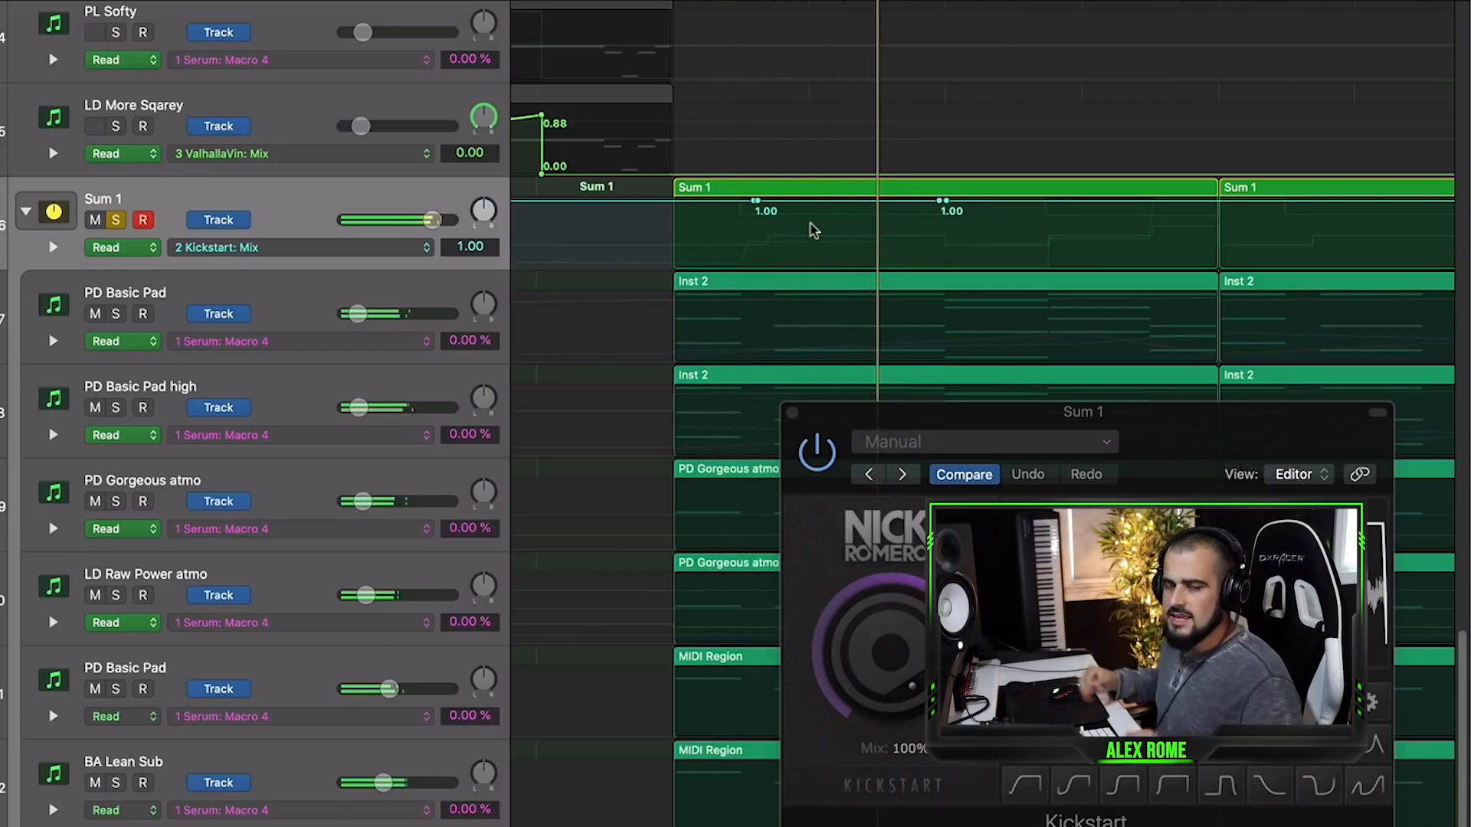
pyautogui.moveTo(835, 210); pyautogui.dragTo(831, 236)
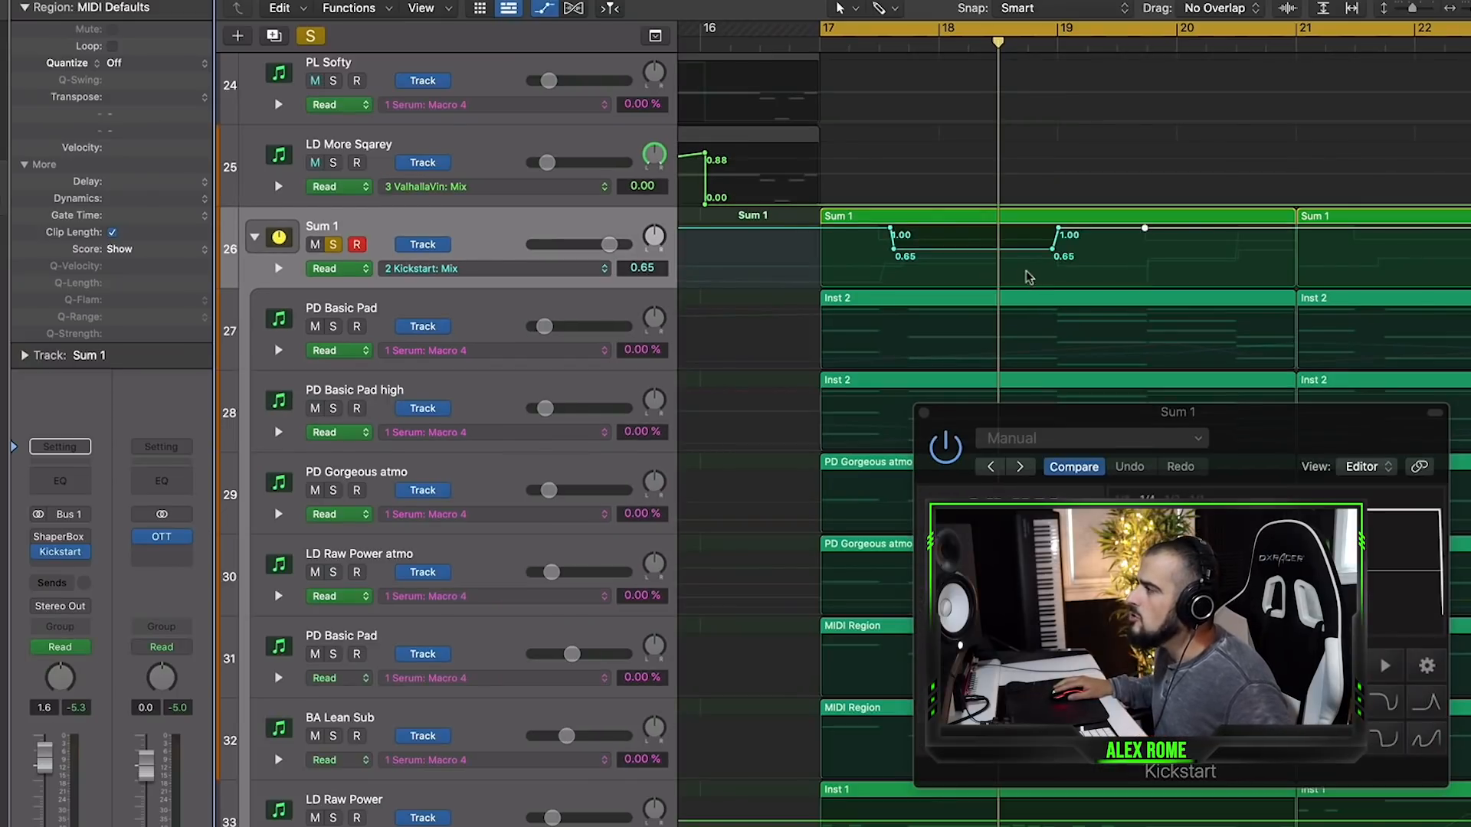
pyautogui.moveTo(1057, 227); pyautogui.dragTo(1056, 250)
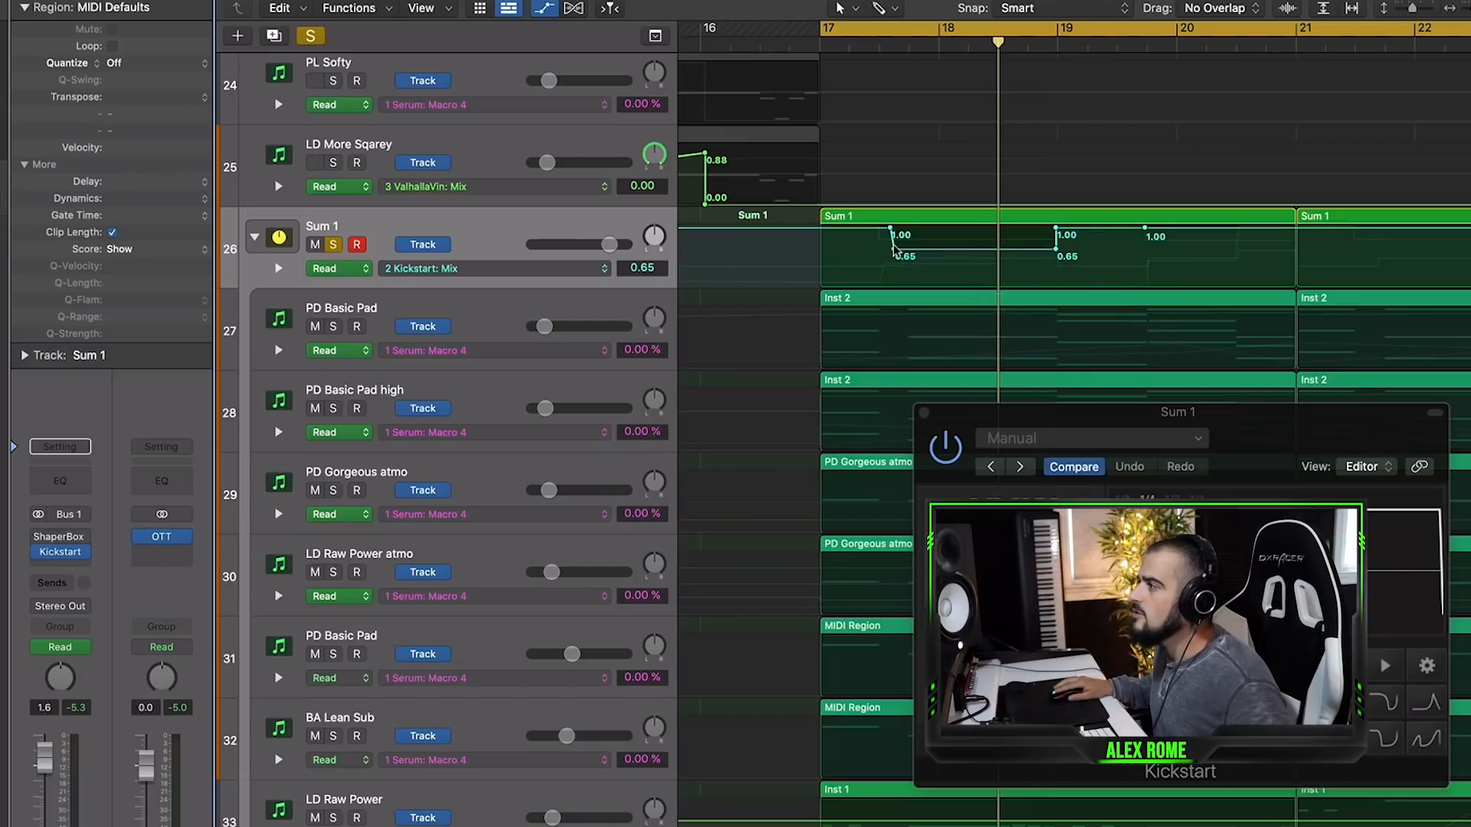
pyautogui.moveTo(902, 248); pyautogui.dragTo(903, 248)
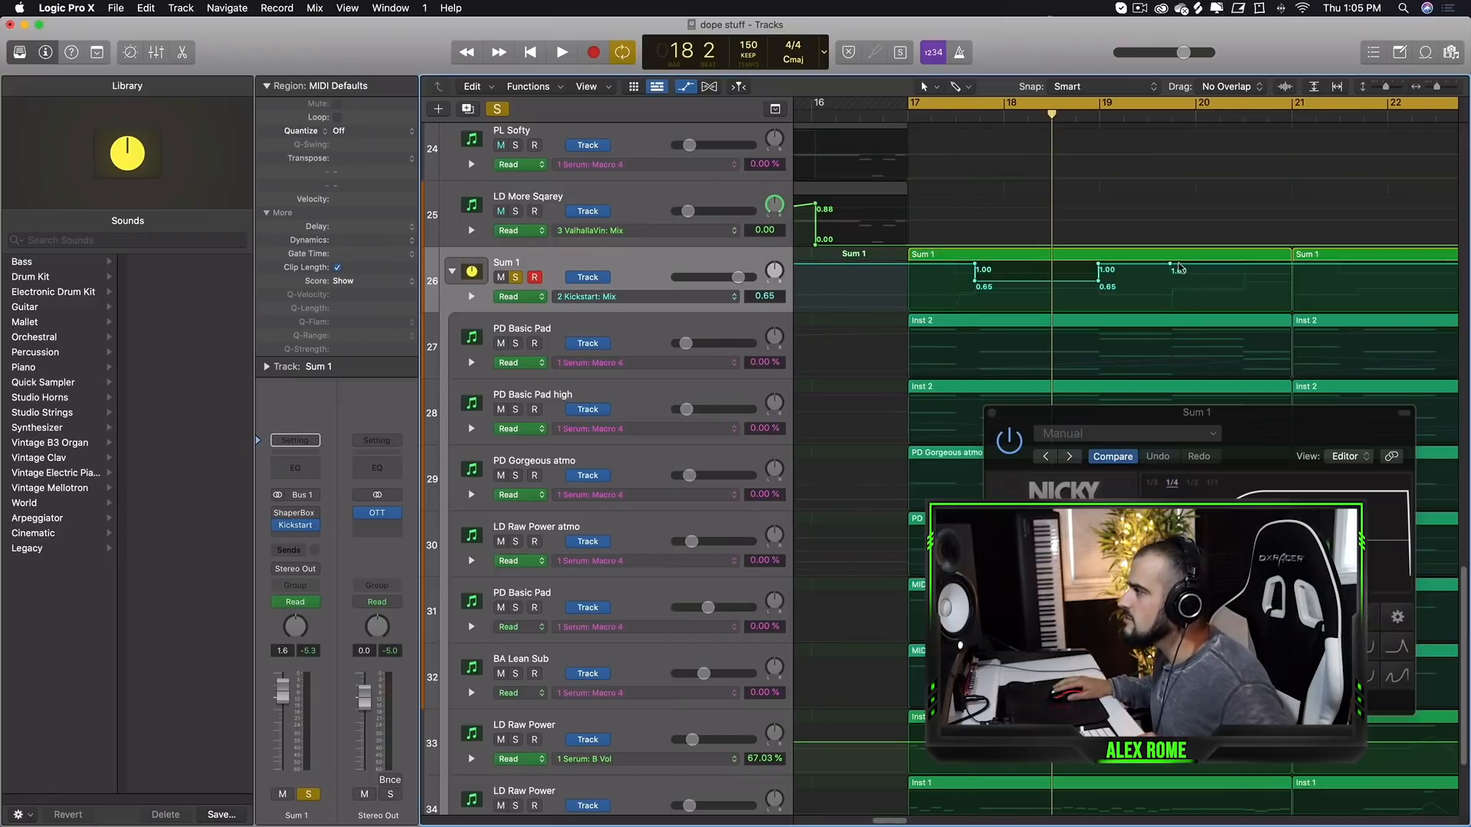
# - Add a second Mix automation dip to 0.63 near the end of the first Sum 1 region and play back
pyautogui.moveTo(1174, 268); pyautogui.dragTo(1180, 288)
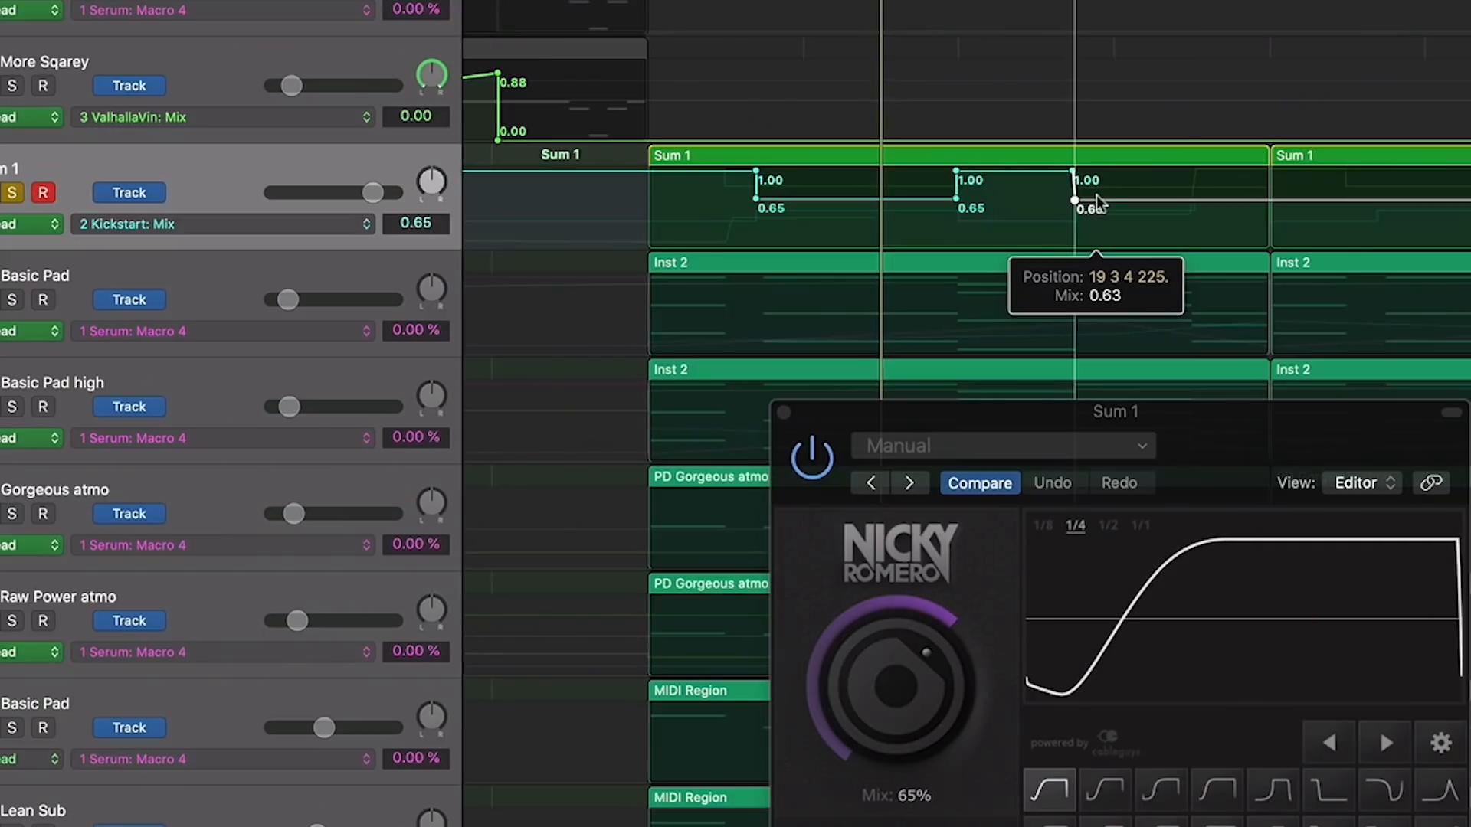
pyautogui.moveTo(1088, 206); pyautogui.dragTo(1088, 205)
pyautogui.press('space')
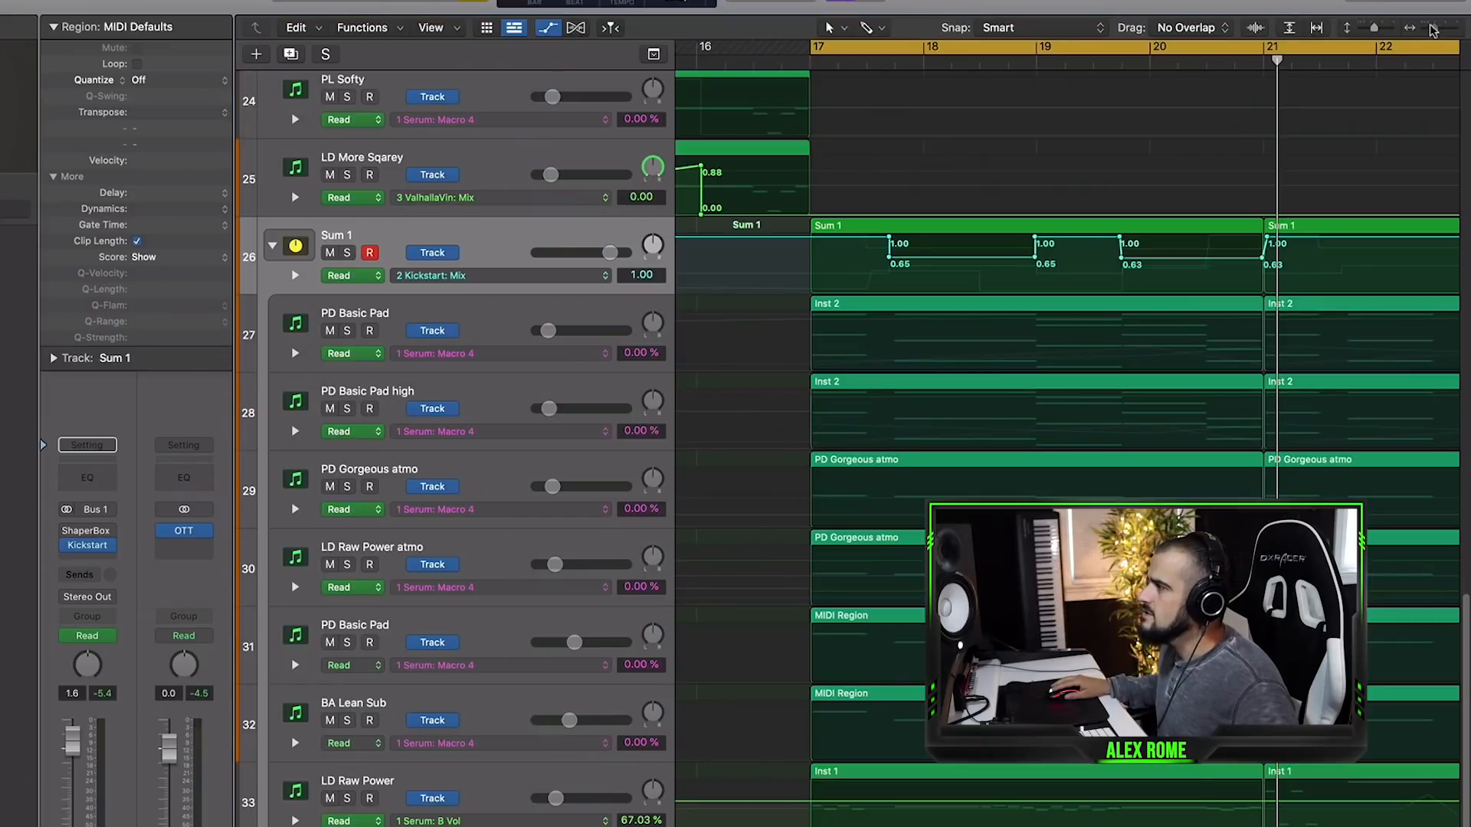
# - Repeat the first Sum 1 region together with its automation so it covers bars 21 to 25
pyautogui.click(1421, 29)
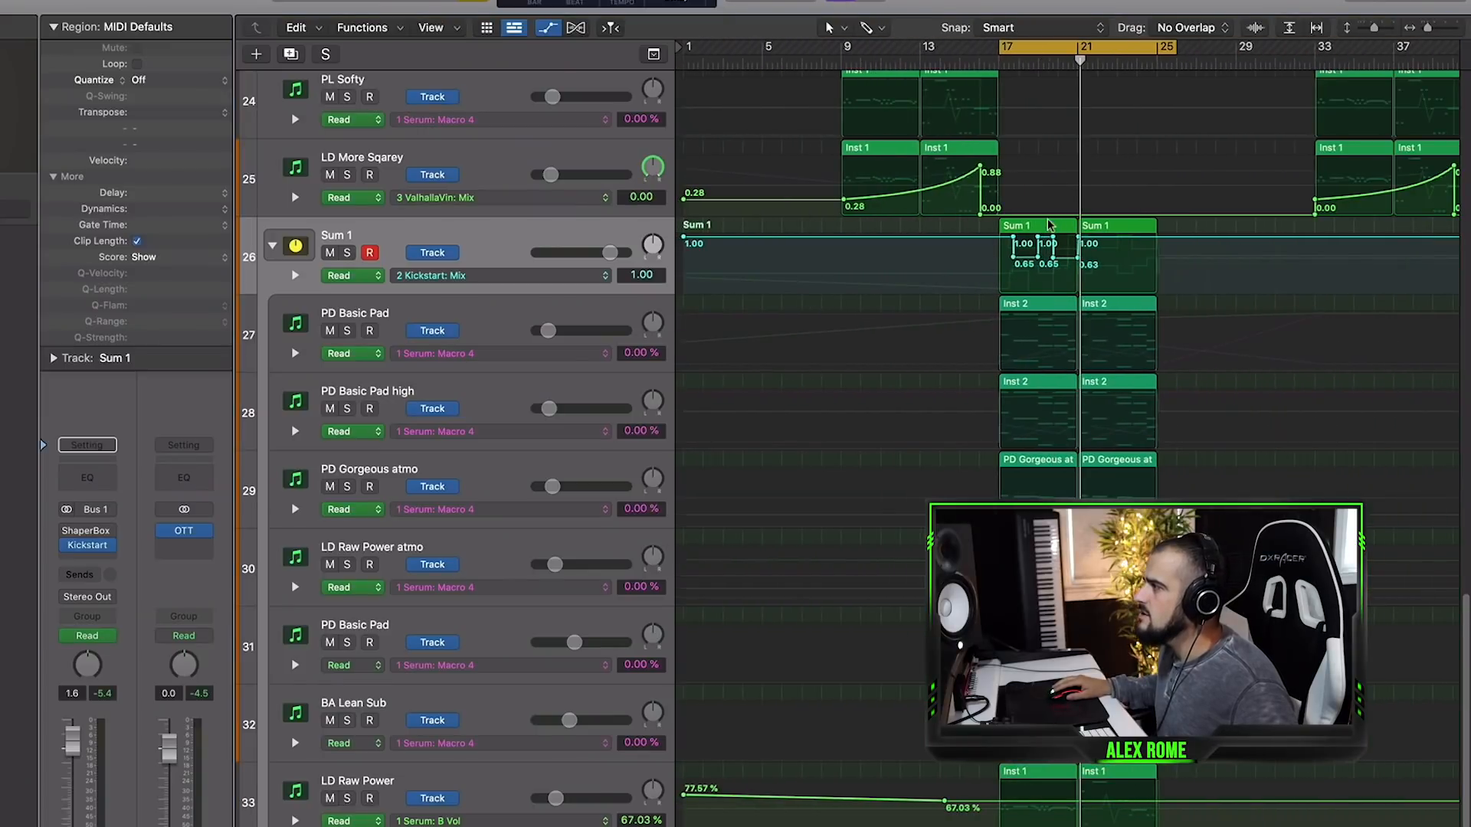
pyautogui.click(1050, 226)
pyautogui.press('super+r')
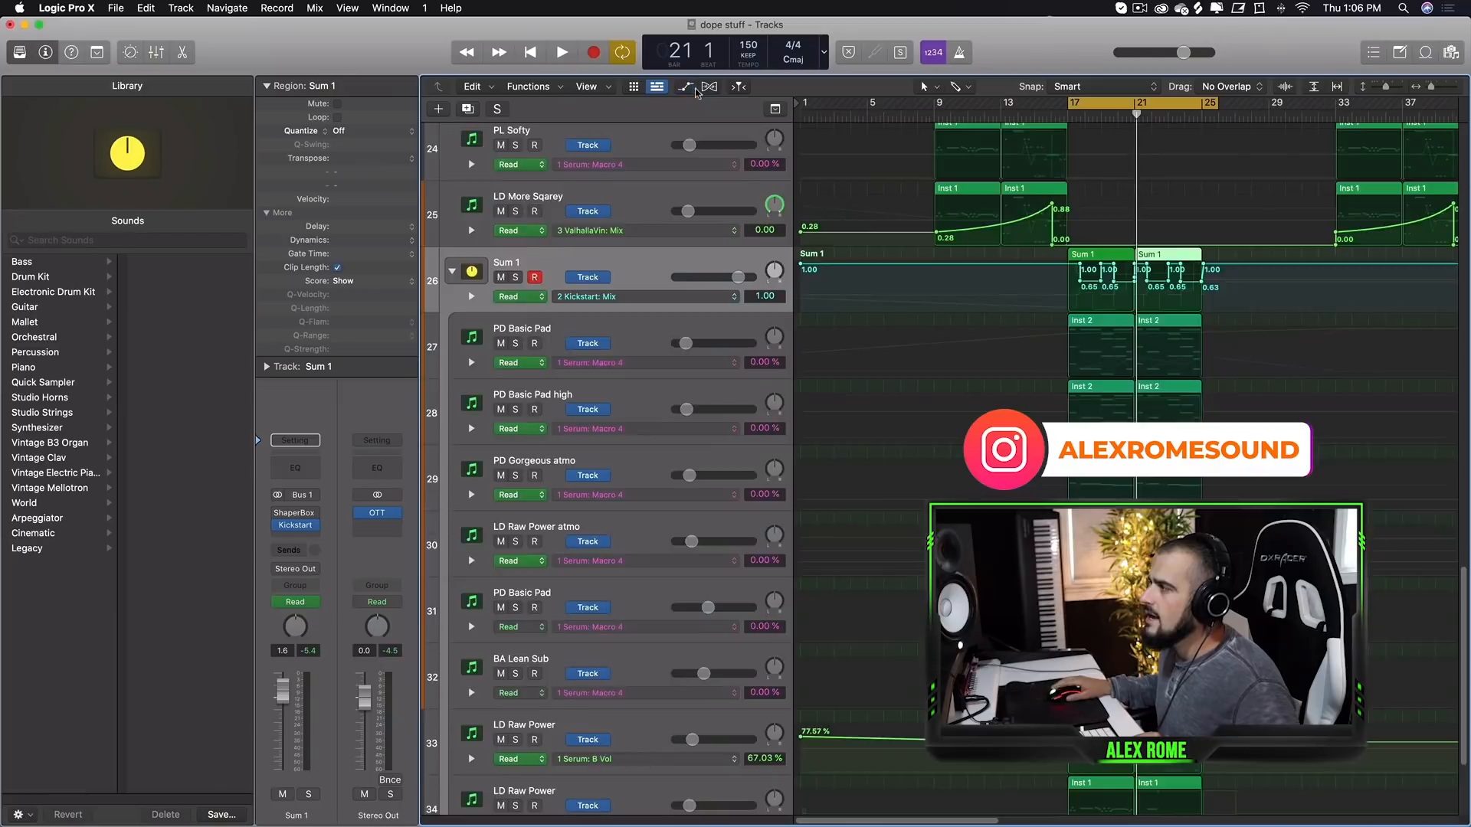
# - Hide the track automation and play the arrangement with the cycle range starting at about bar 13
pyautogui.press('a')
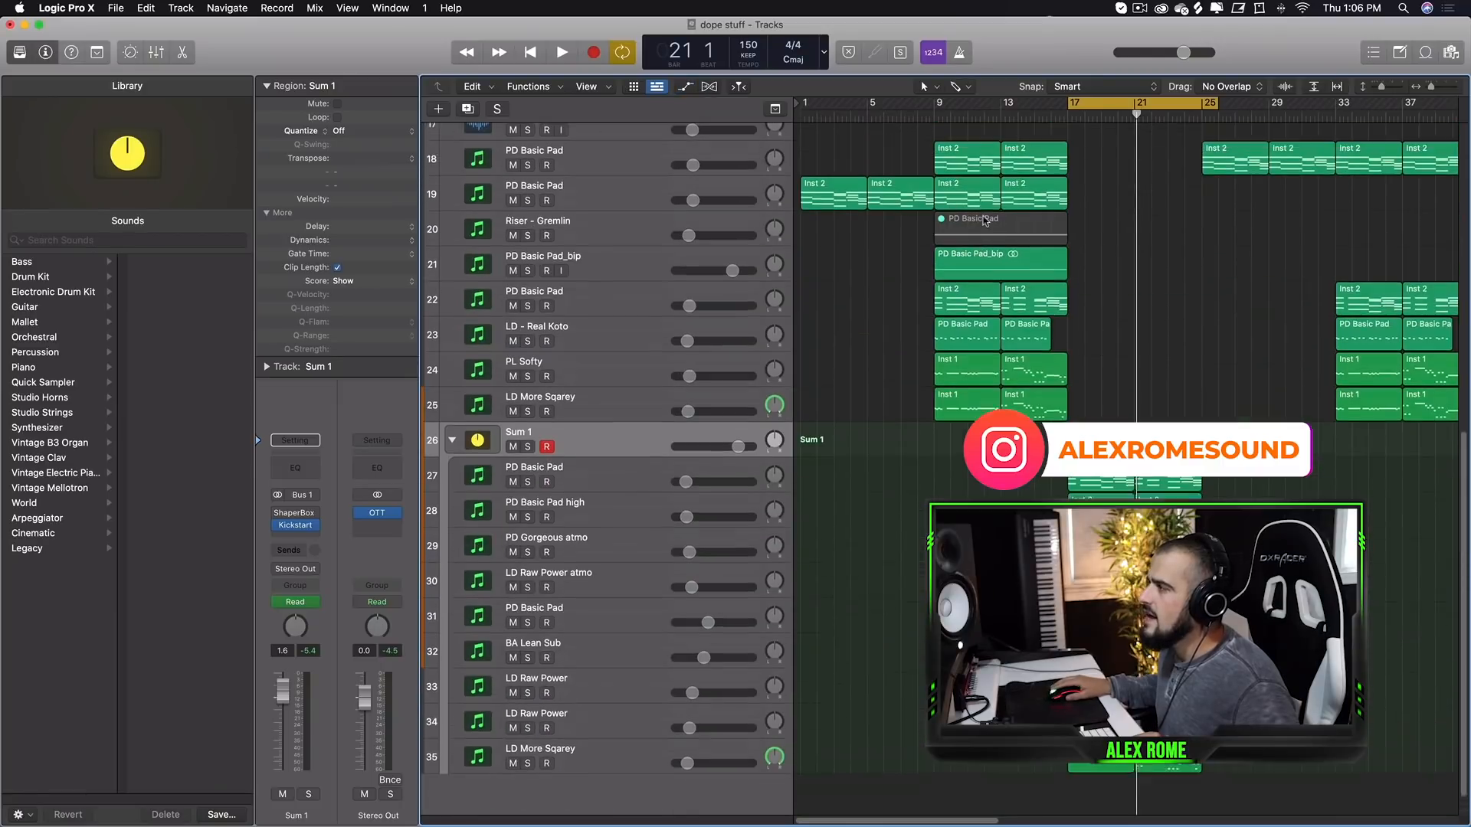
pyautogui.moveTo(1072, 102); pyautogui.dragTo(1009, 103)
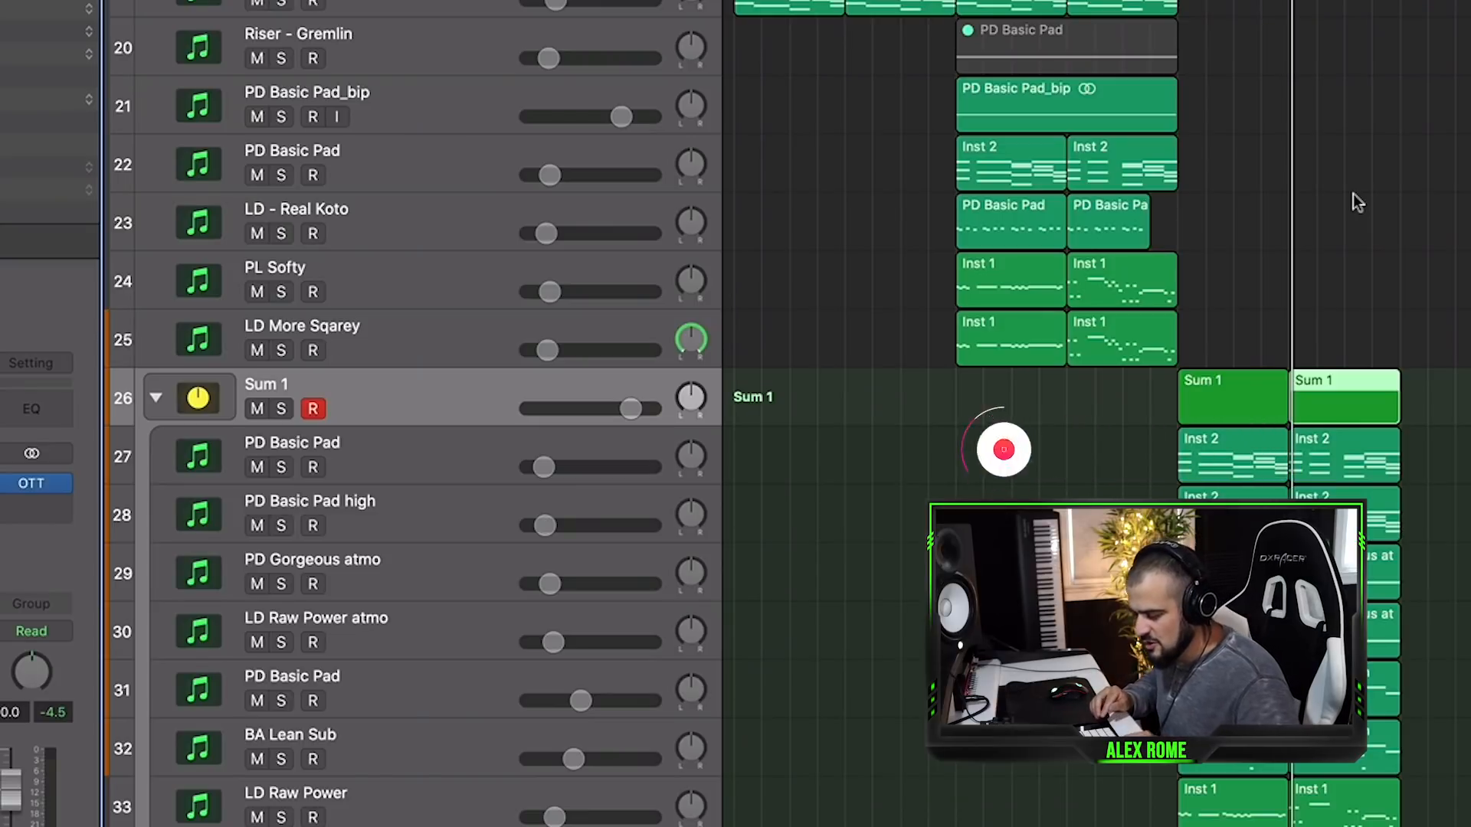
pyautogui.press('space')
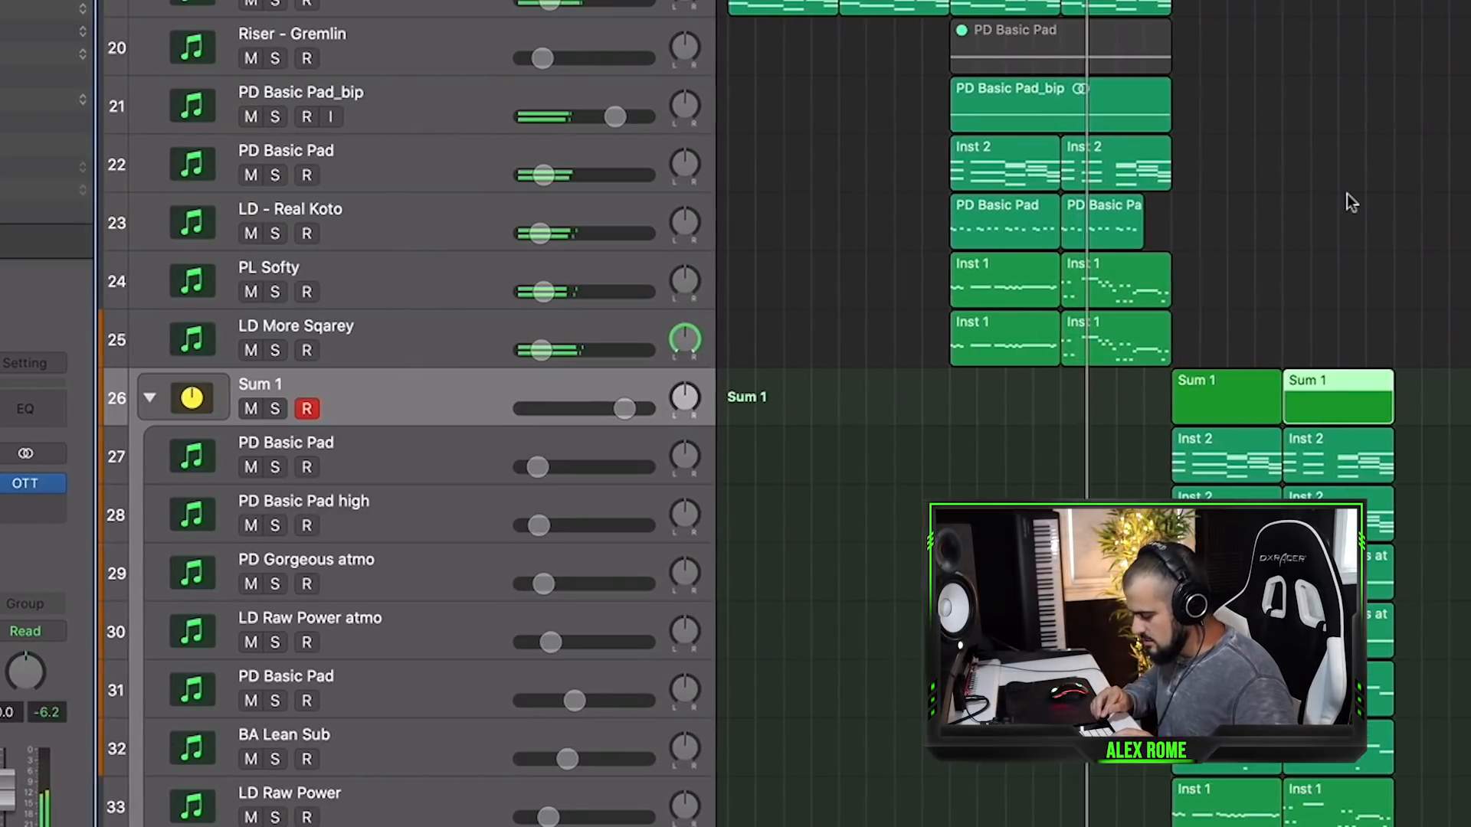